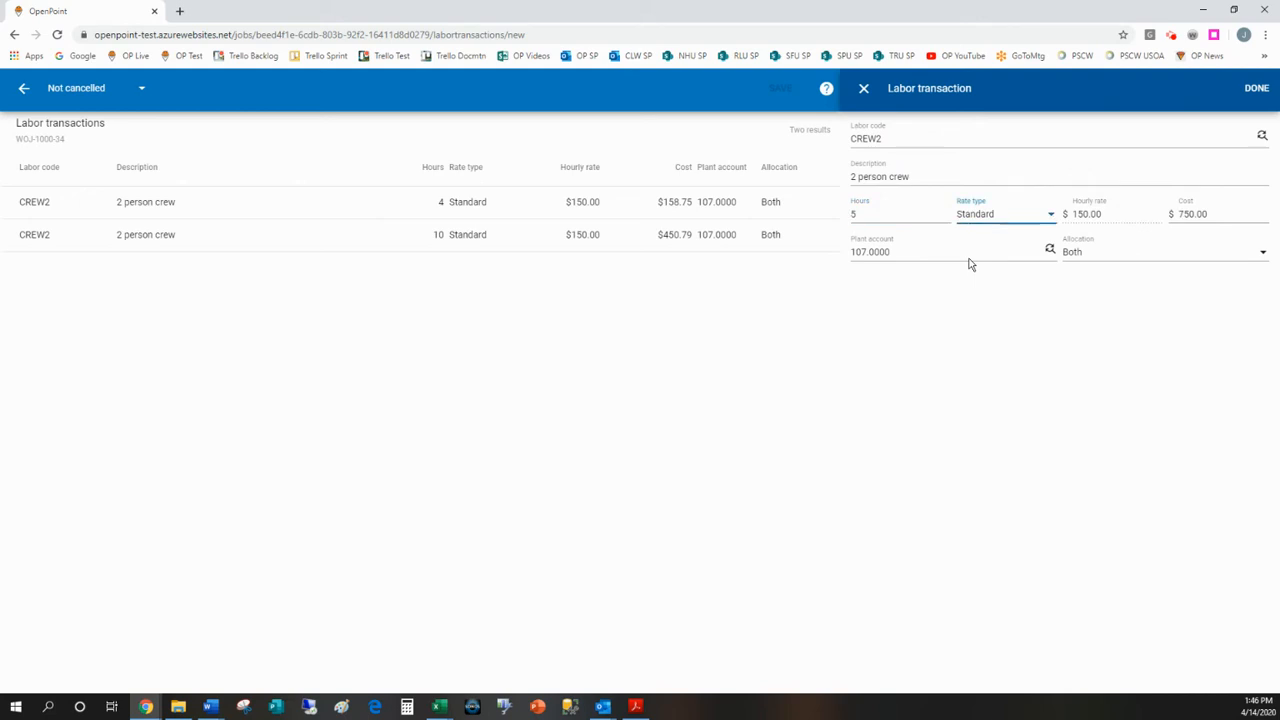
{"action": "key", "text": "Tab"}
Step: Set the labor transaction's cost to 450.92 and add it to the job's pending transactions
{"action": "type", "text": "45"}
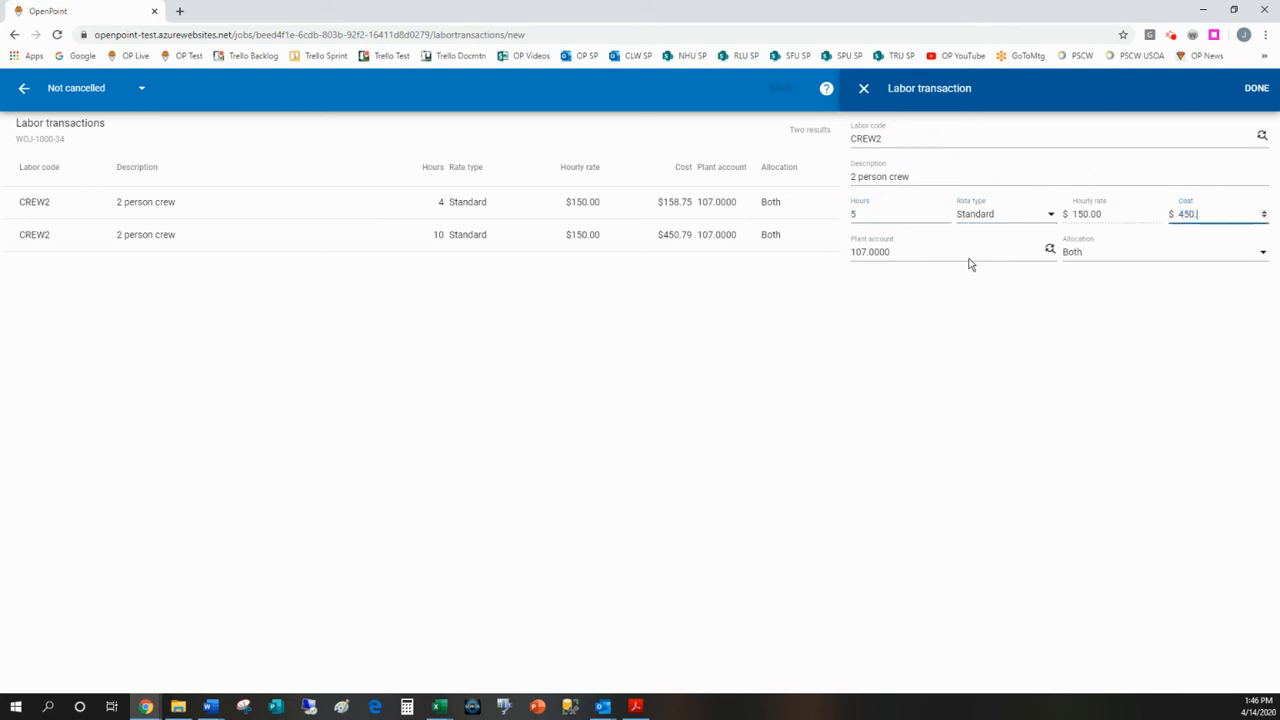
{"action": "key", "text": "Tab"}
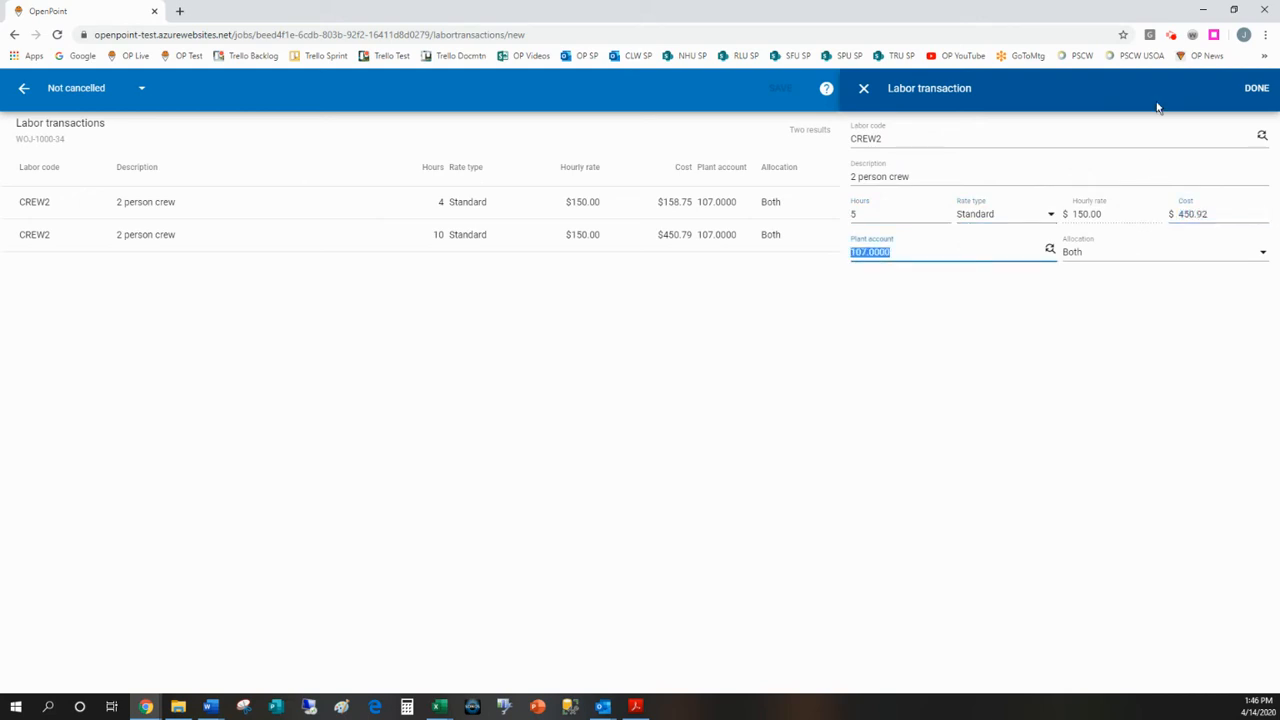
{"action": "left_click", "coordinate": [1262, 89]}
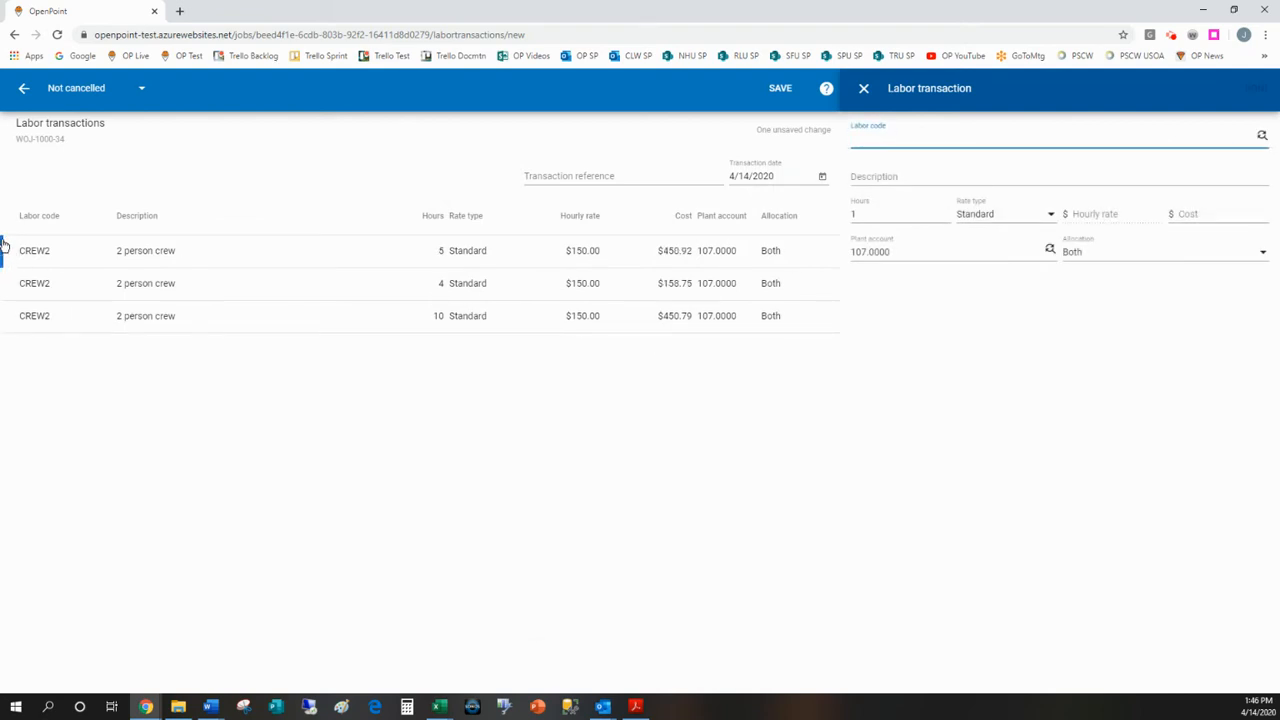
Step: Save the job's pending labor transaction and discard the blank new entry
{"action": "left_click", "coordinate": [545, 176]}
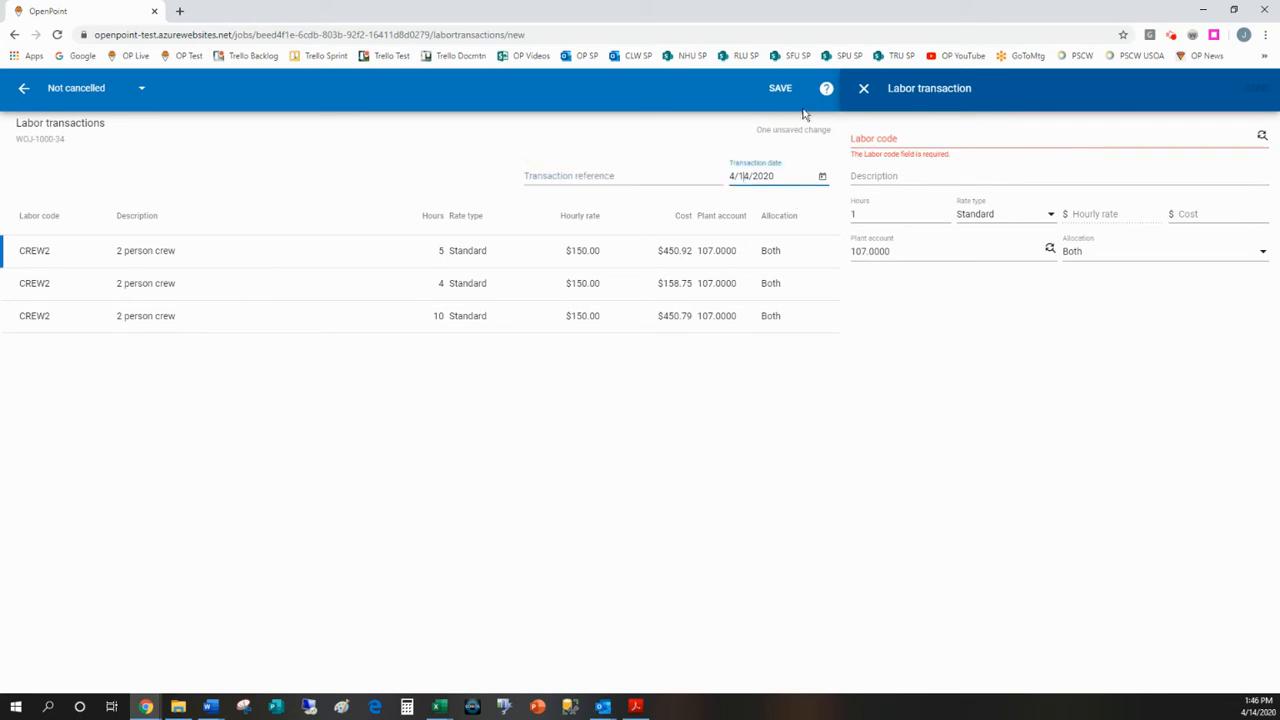
{"action": "left_click", "coordinate": [780, 90]}
{"action": "left_click", "coordinate": [622, 417]}
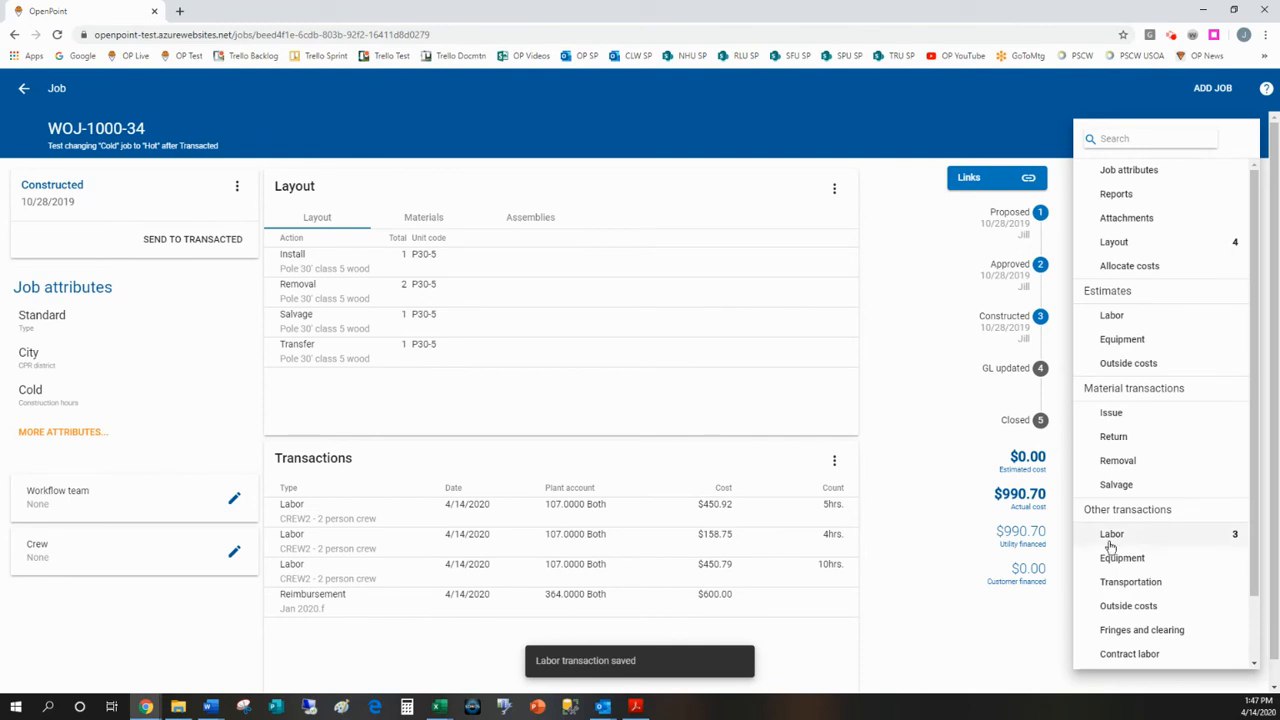
Step: Return to the jobs overview and start a new transaction in the bulk labor entry
{"action": "left_click", "coordinate": [24, 88]}
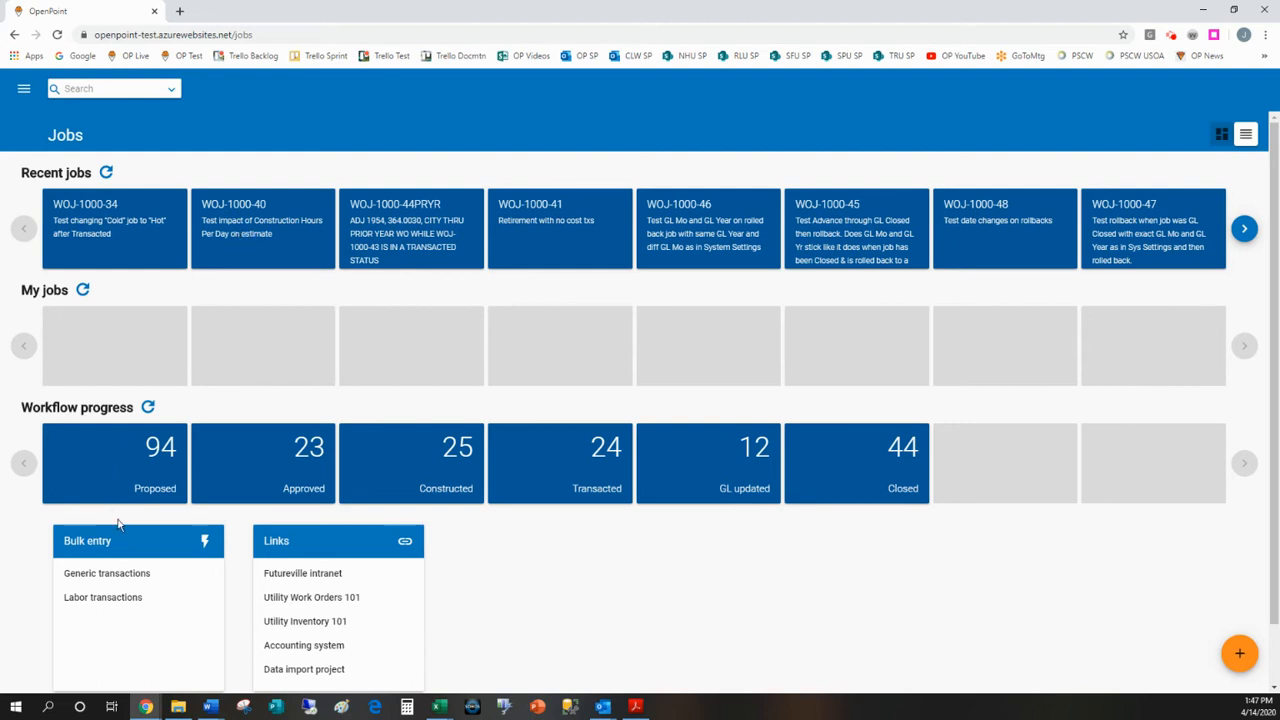
{"action": "left_click", "coordinate": [86, 599]}
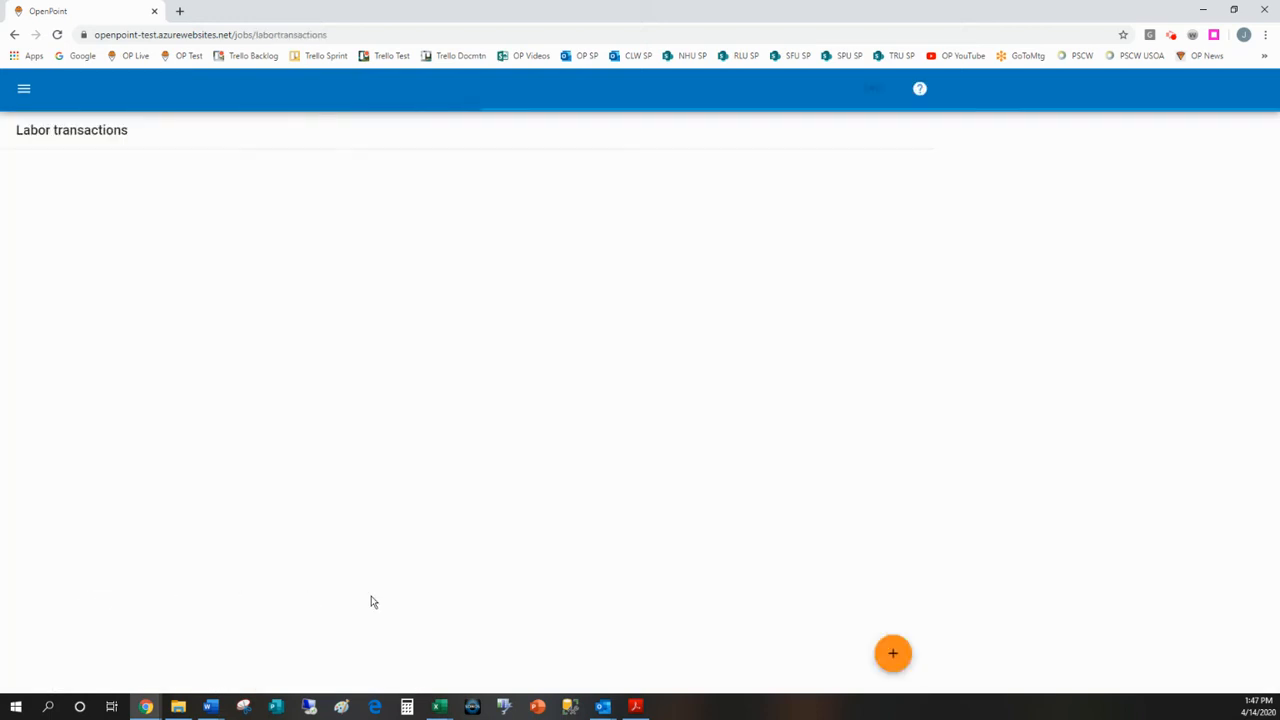
{"action": "left_click", "coordinate": [894, 656]}
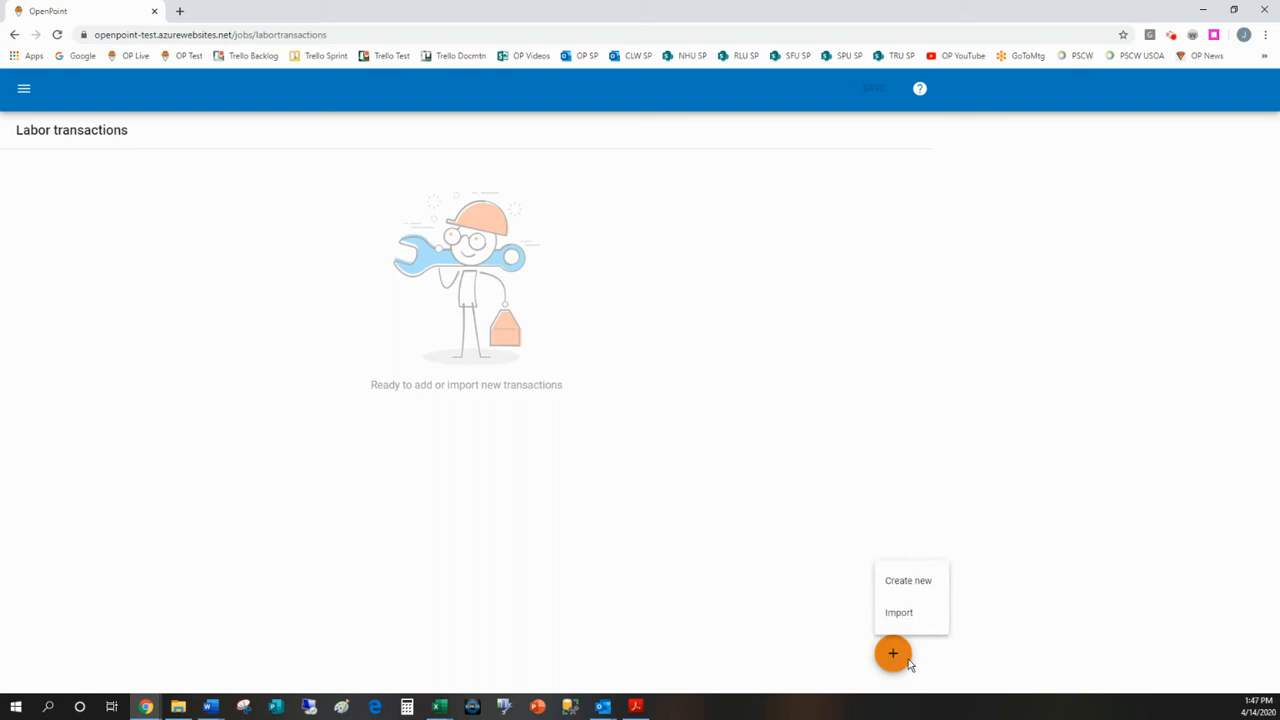
{"action": "left_click", "coordinate": [910, 582]}
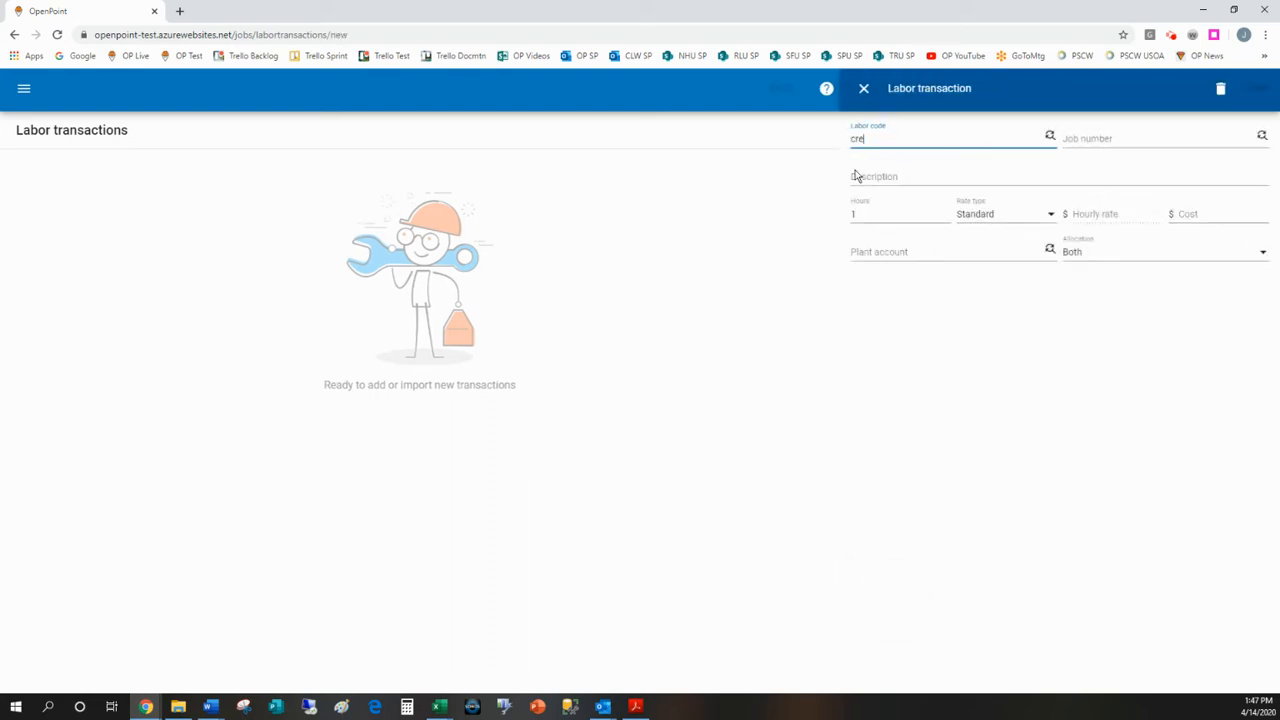
Step: Enter labor code crew2, job number WOJ-1000-34 and 10 hours for the new labor transaction
{"action": "type", "text": "crew2"}
{"action": "key", "text": "Tab"}
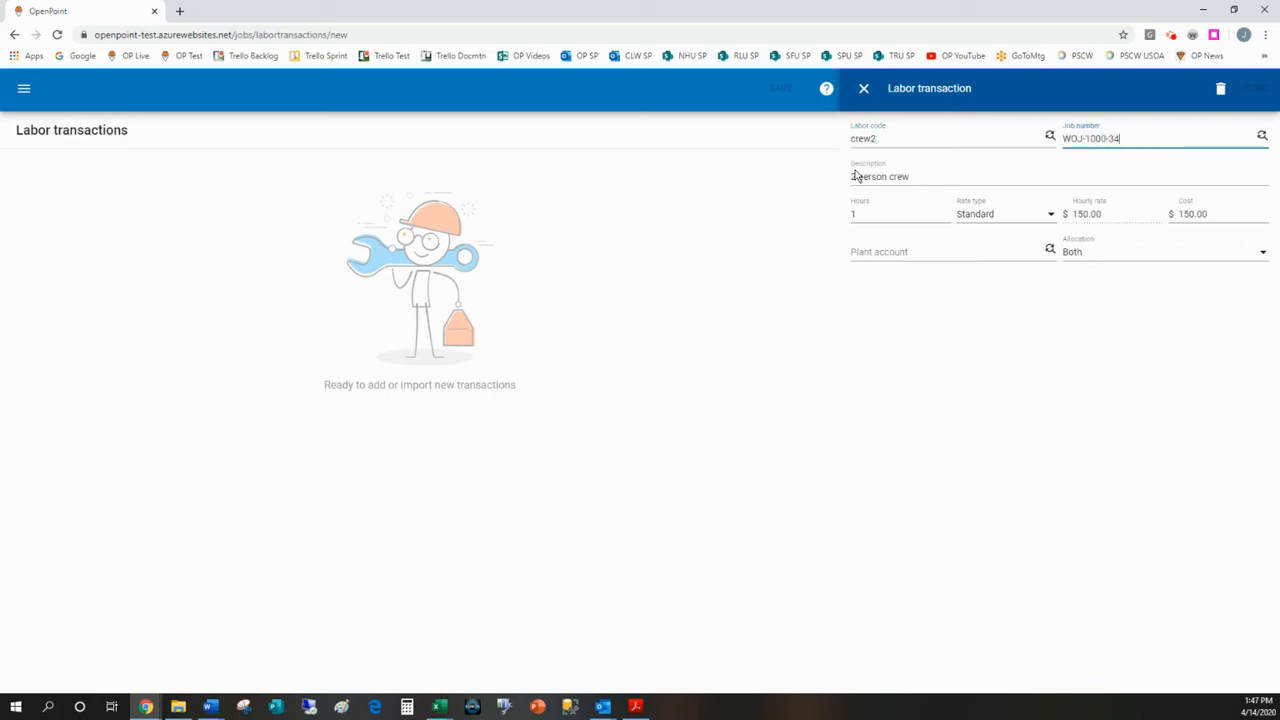
{"action": "key", "text": "Tab"}
{"action": "key", "text": "Tab"}
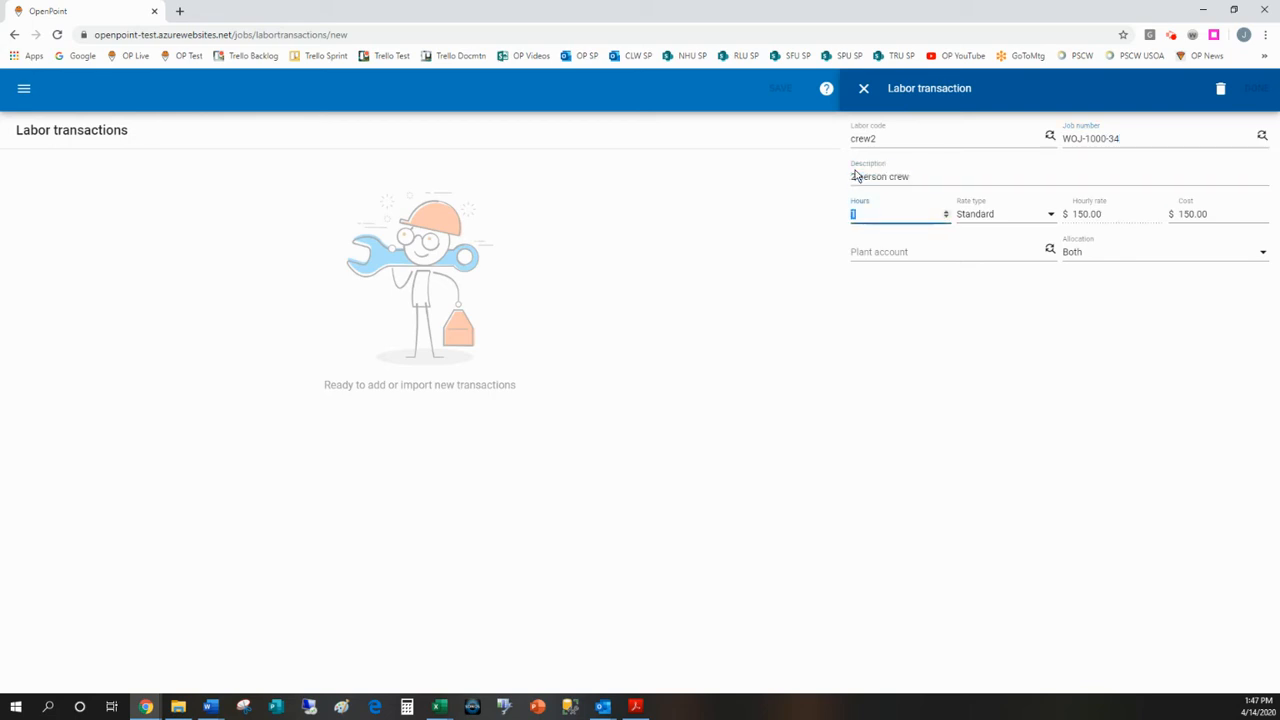
{"action": "key", "text": "Tab"}
{"action": "key", "text": "Tab"}
{"action": "key", "text": "Tab"}
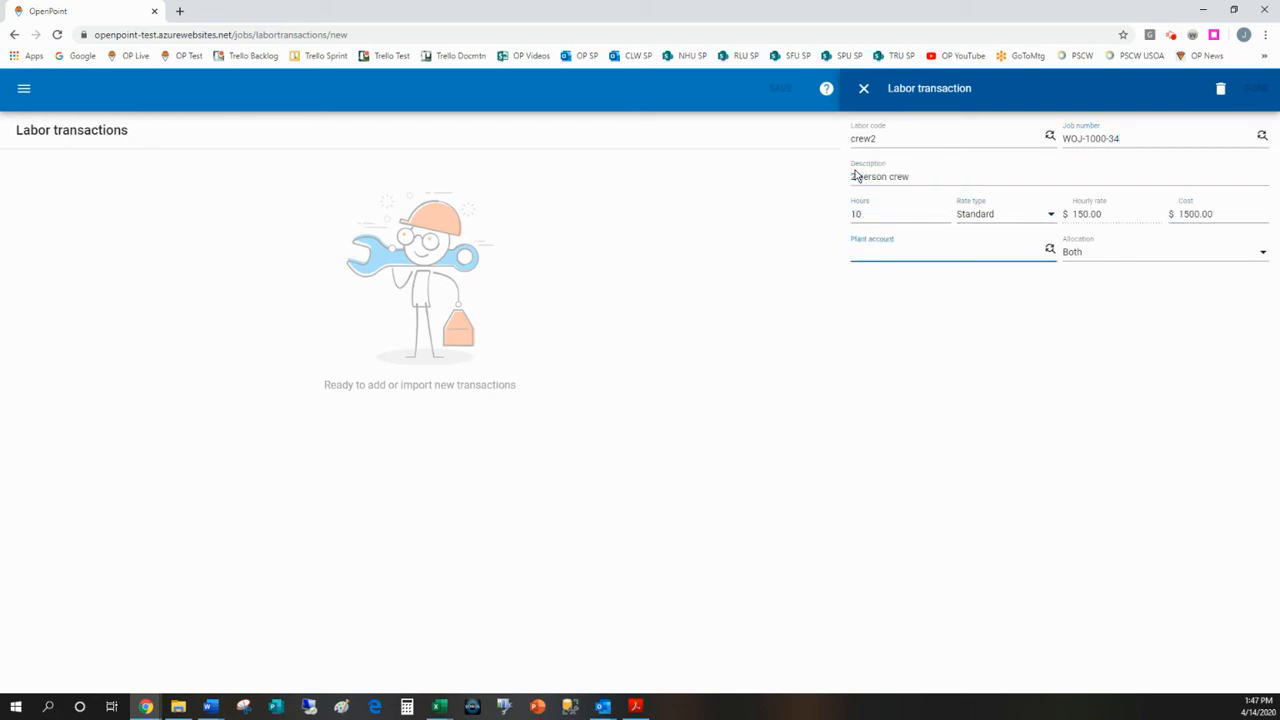
Step: Set the cost to 750.92 and the plant account to 107, and add the transaction to the pending list
{"action": "left_click", "coordinate": [1226, 212]}
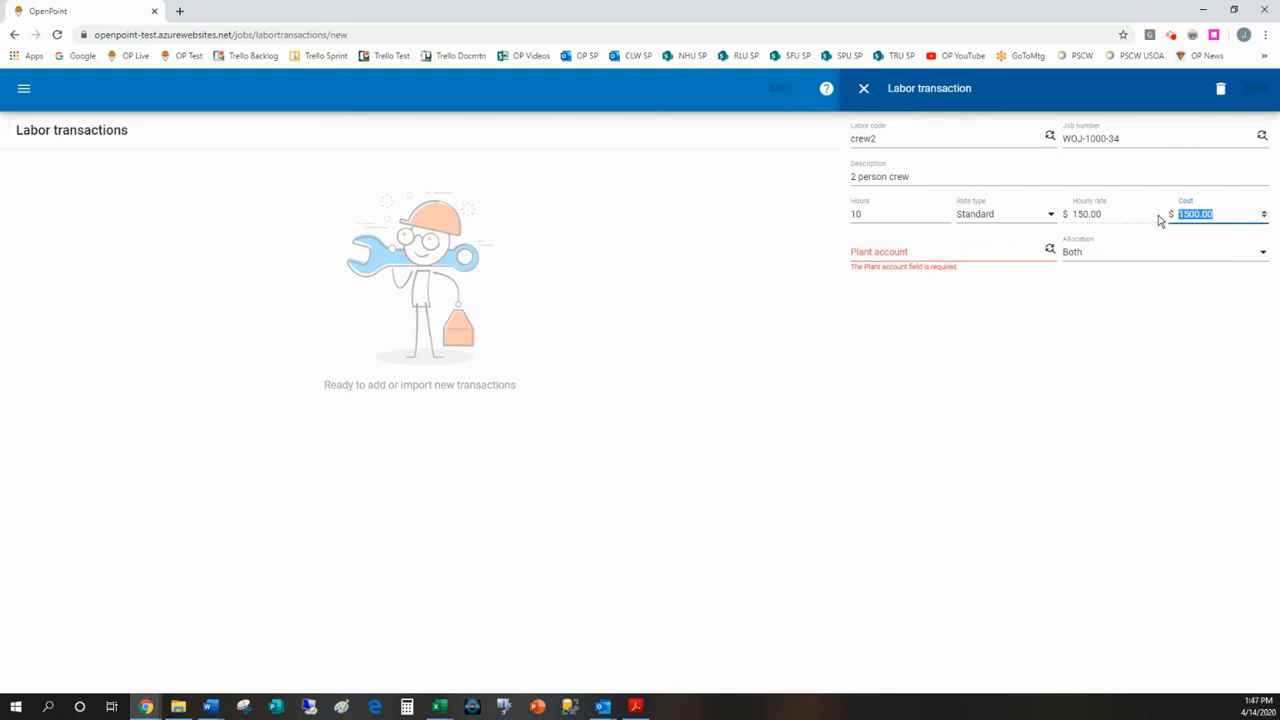
{"action": "type", "text": "750.92"}
{"action": "key", "text": "Tab"}
{"action": "type", "text": "107."}
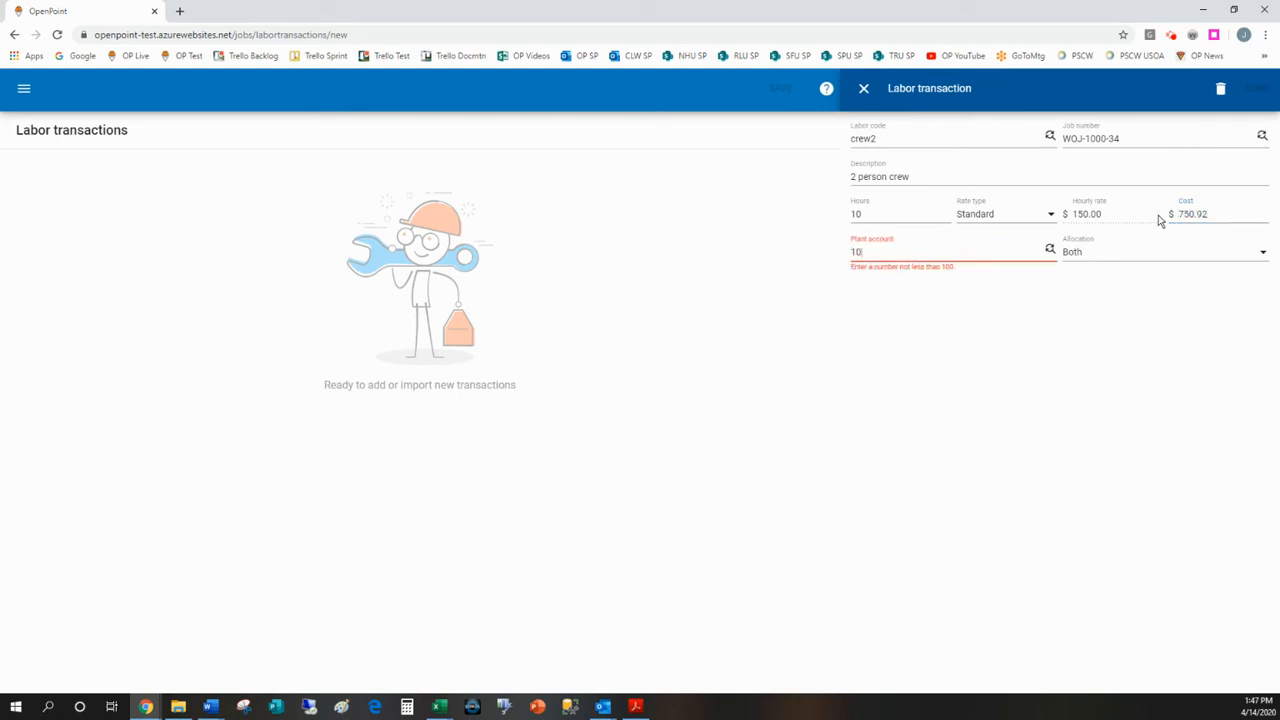
{"action": "key", "text": "Tab"}
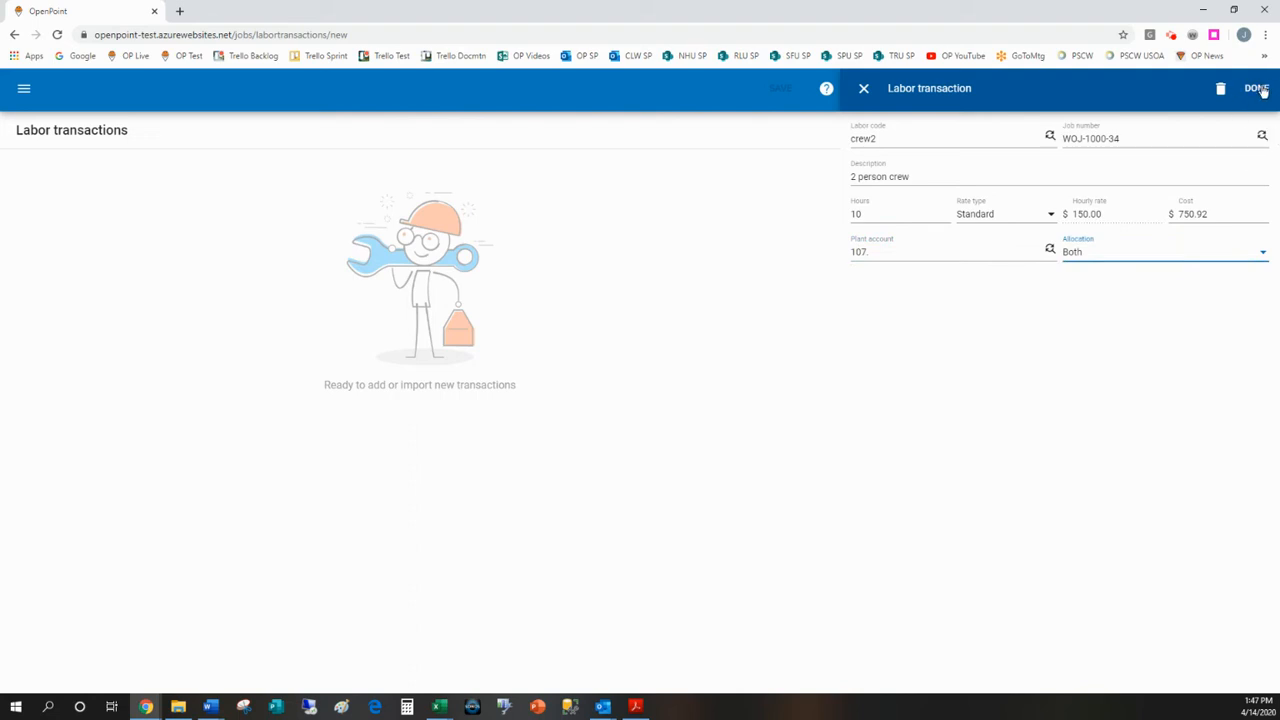
{"action": "left_click", "coordinate": [1258, 89]}
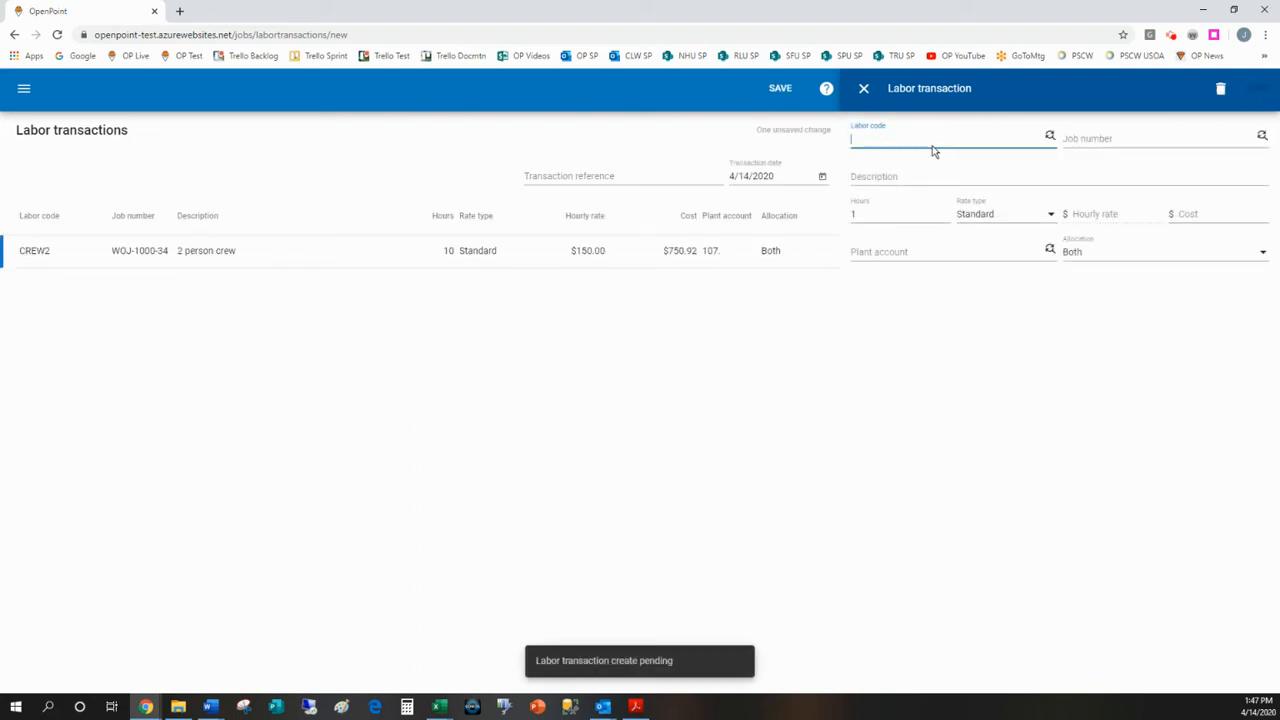
Step: Enter labor code CREW2 and job number WOJ-1000-40 for a second labor transaction
{"action": "type", "text": "CREW2"}
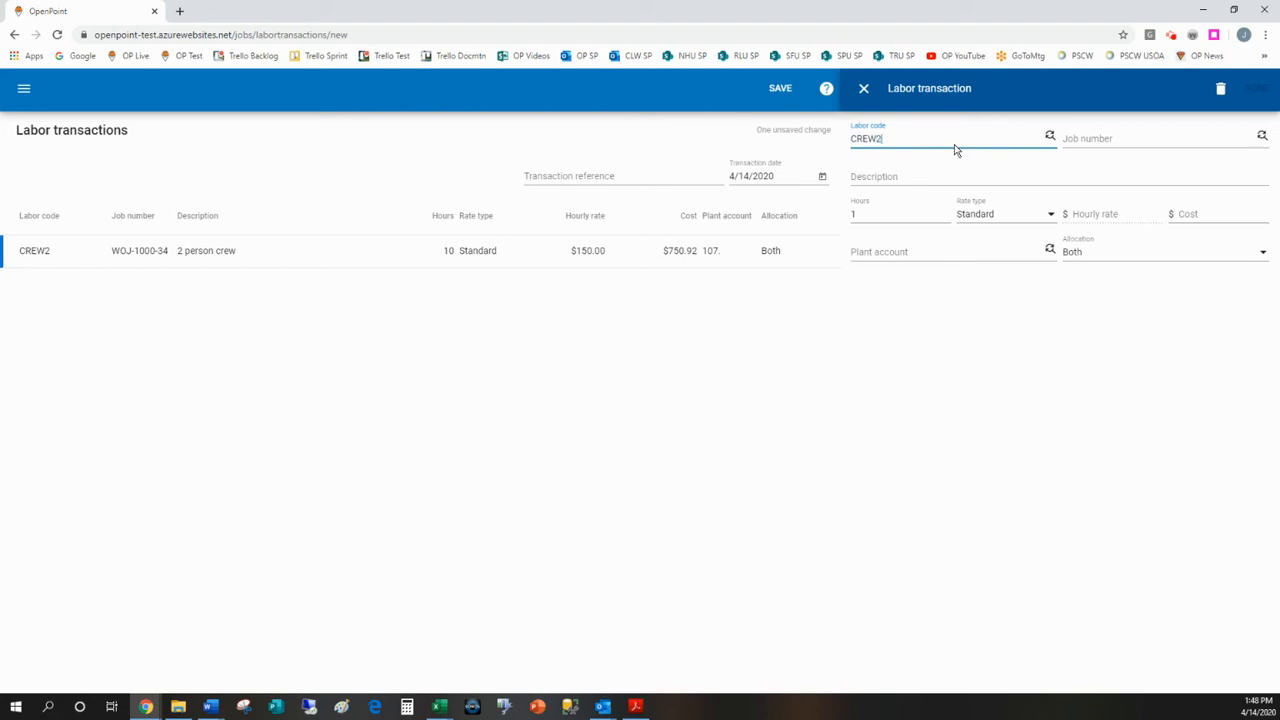
{"action": "key", "text": "Tab"}
{"action": "type", "text": "WOJ-100"}
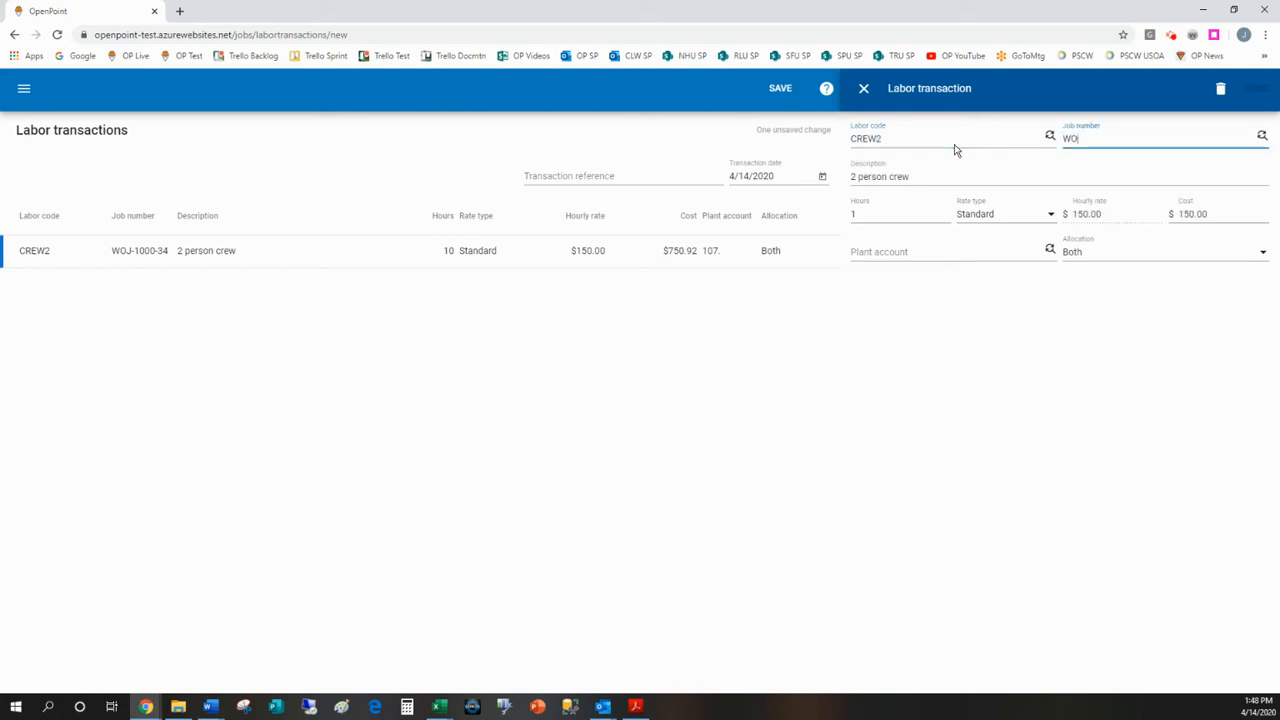
{"action": "type", "text": "0-40"}
{"action": "key", "text": "Tab"}
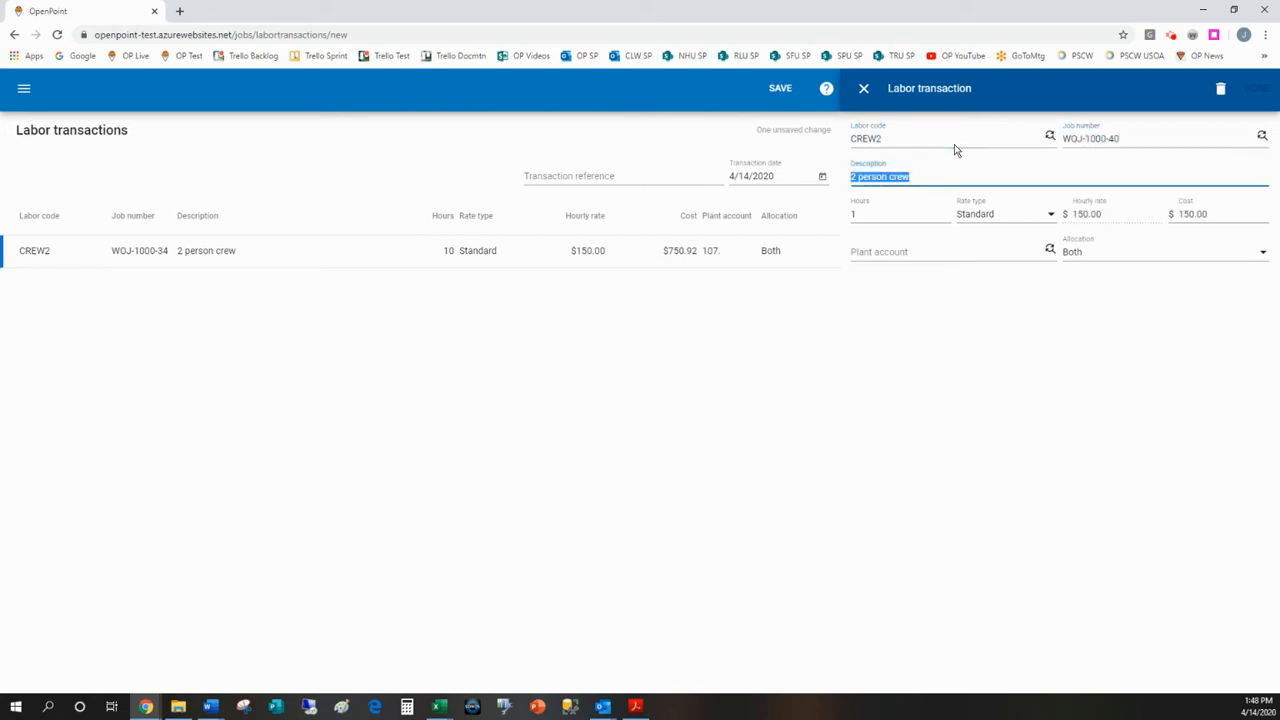
Step: Give the second transaction 5 hours, a cost of 450 and plant account 107, and add it to the pending list
{"action": "key", "text": "Tab"}
{"action": "type", "text": "5"}
{"action": "key", "text": "Tab"}
{"action": "key", "text": "Tab"}
{"action": "type", "text": "450"}
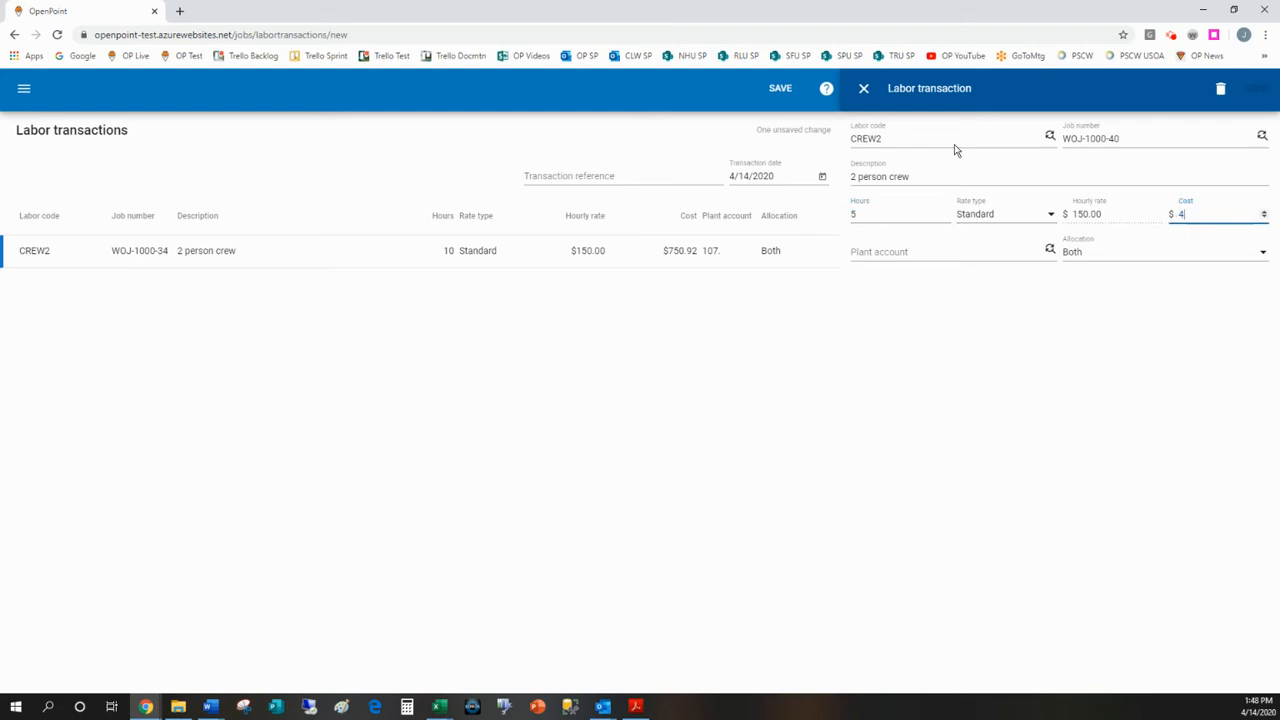
{"action": "key", "text": "Tab"}
{"action": "type", "text": "107"}
{"action": "key", "text": "Tab"}
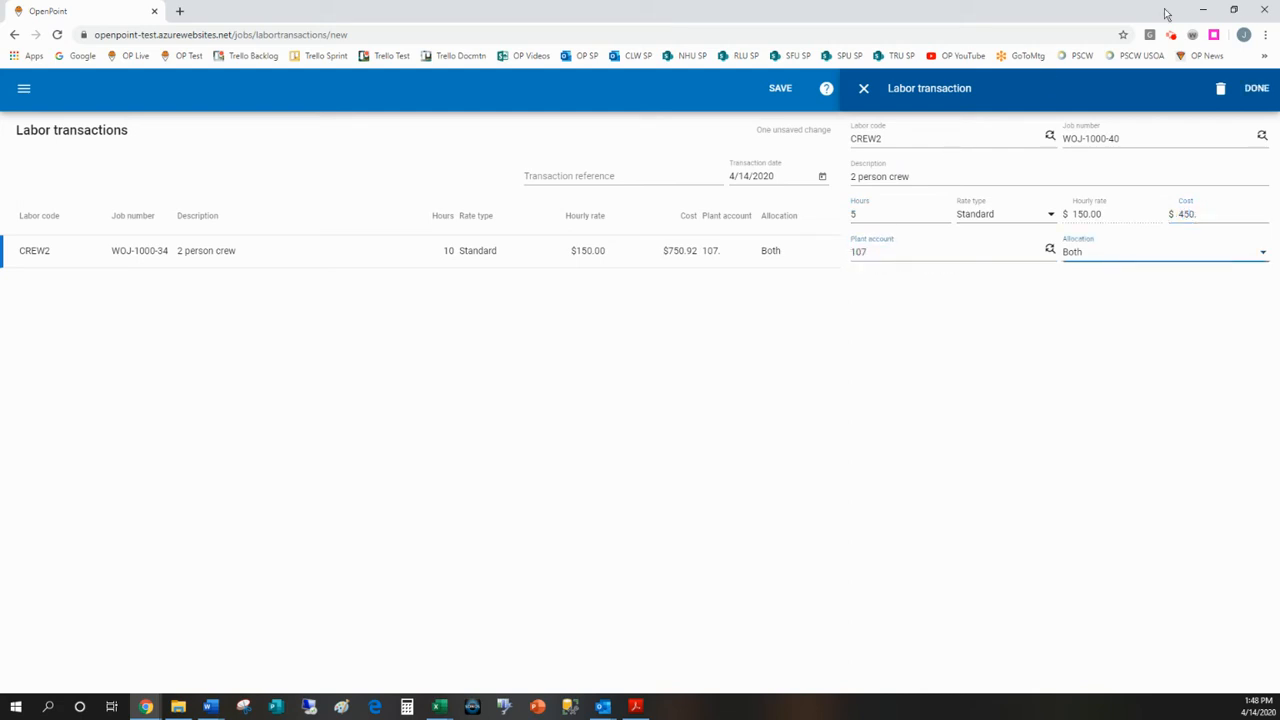
{"action": "left_click", "coordinate": [1256, 89]}
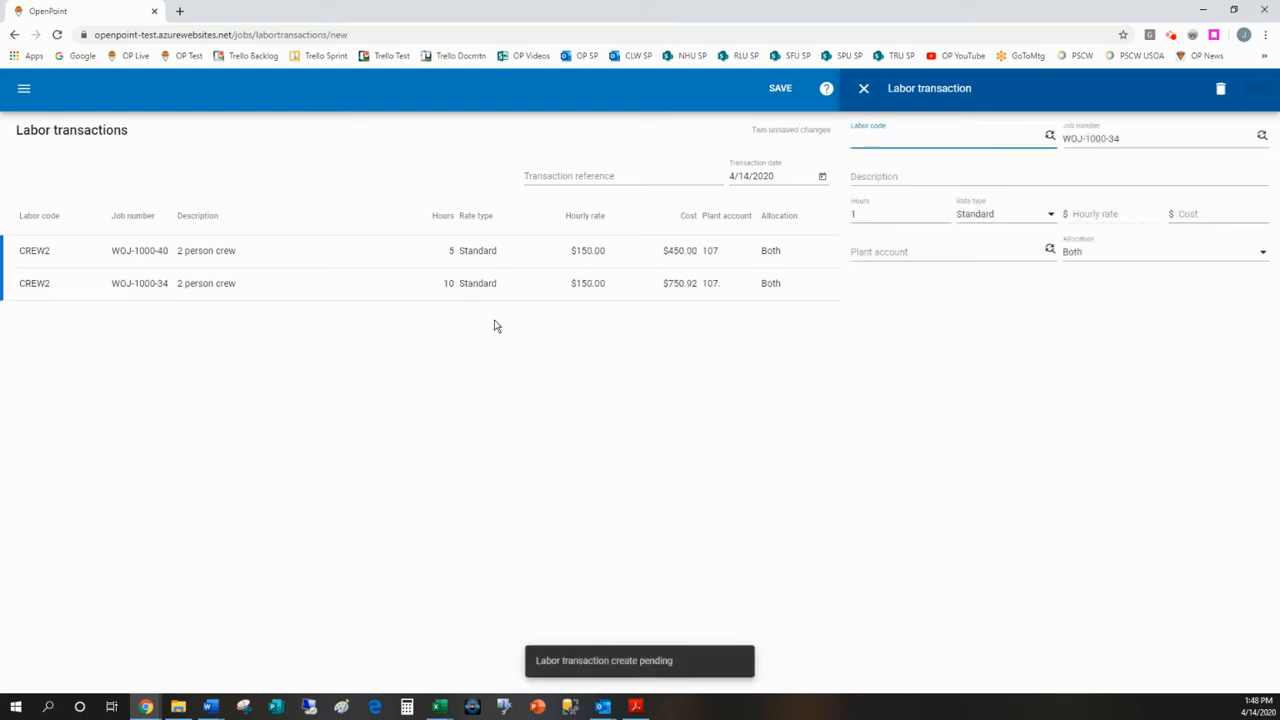
Step: Save both pending bulk labor transactions and discard the blank new entry
{"action": "left_click", "coordinate": [567, 175]}
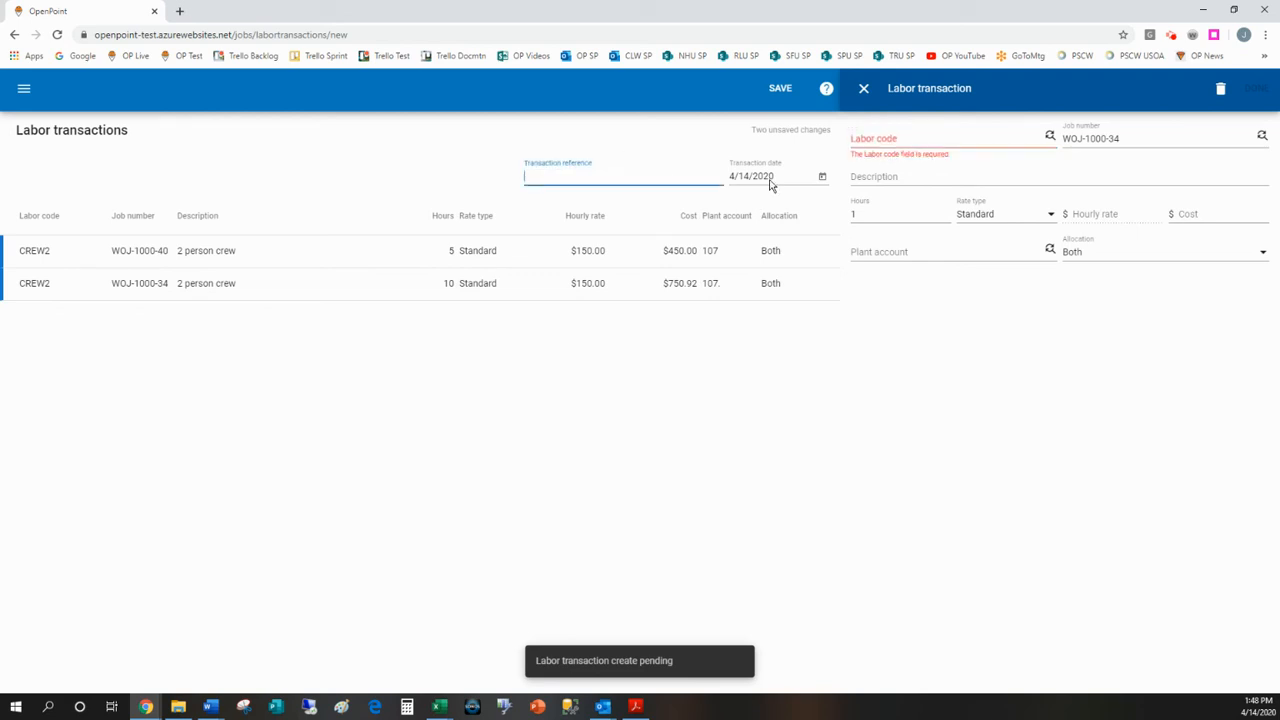
{"action": "left_click", "coordinate": [770, 178]}
{"action": "left_click", "coordinate": [780, 89]}
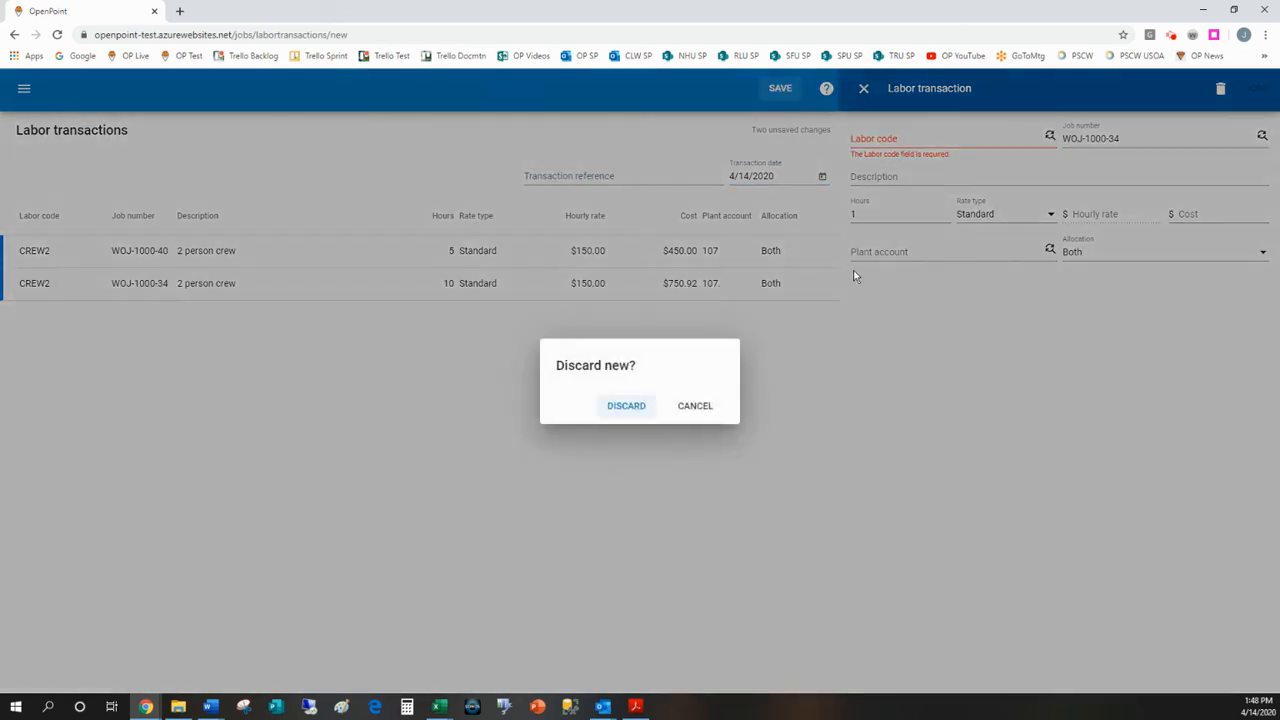
{"action": "left_click", "coordinate": [621, 408]}
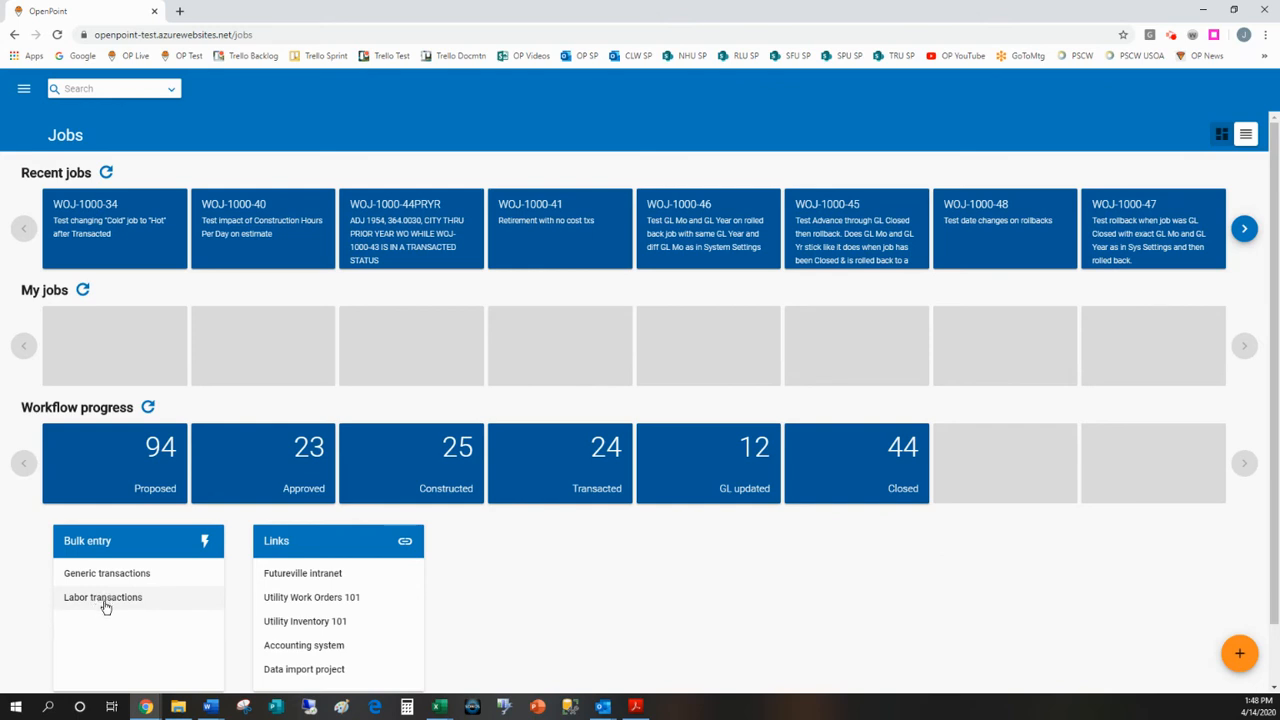
Step: Go to the reports and create the Job Transaction Bulk Entry Excel template
{"action": "left_click", "coordinate": [24, 88]}
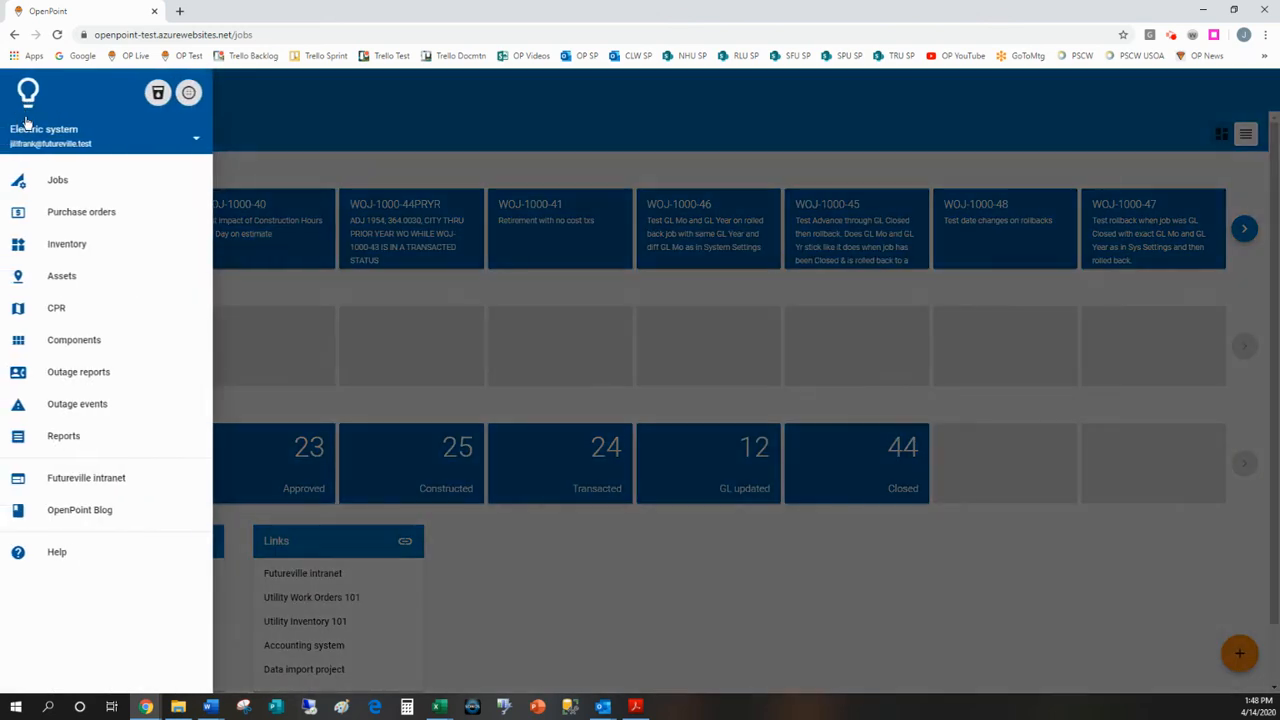
{"action": "left_click", "coordinate": [66, 437]}
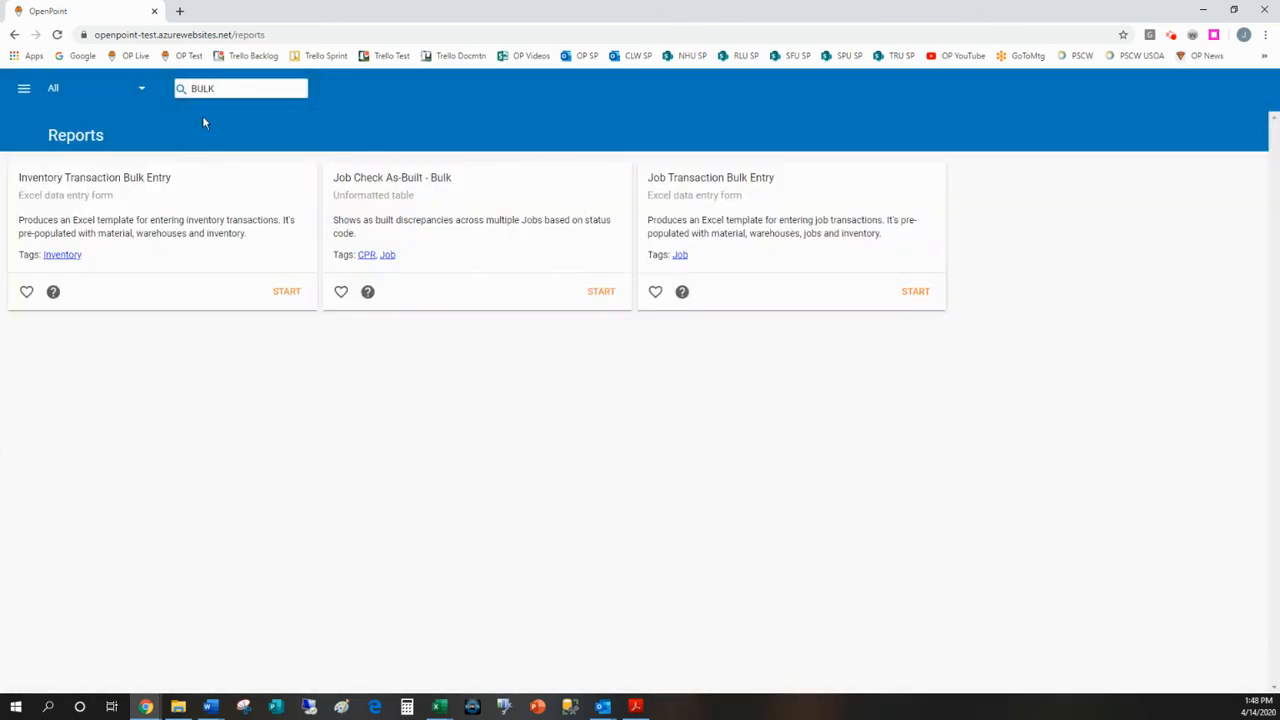
{"action": "left_click_drag", "start_coordinate": [225, 89], "coordinate": [155, 97]}
{"action": "left_click", "coordinate": [916, 294]}
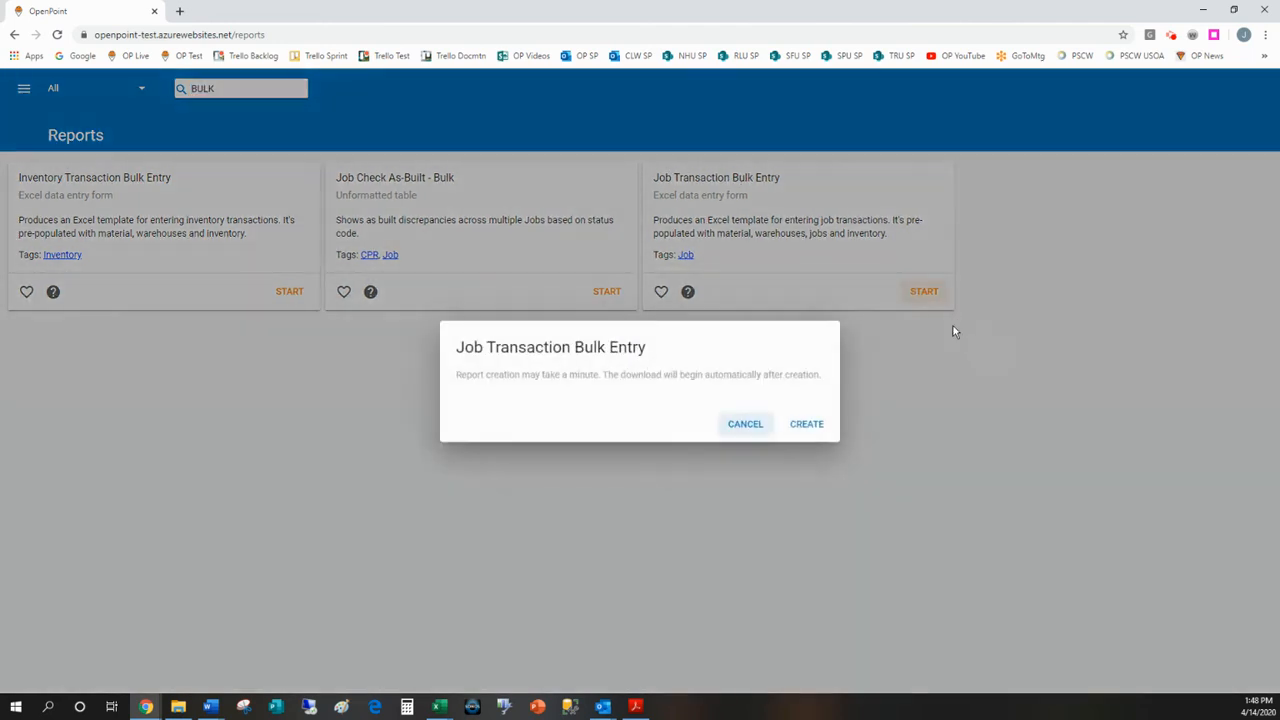
{"action": "left_click", "coordinate": [801, 423]}
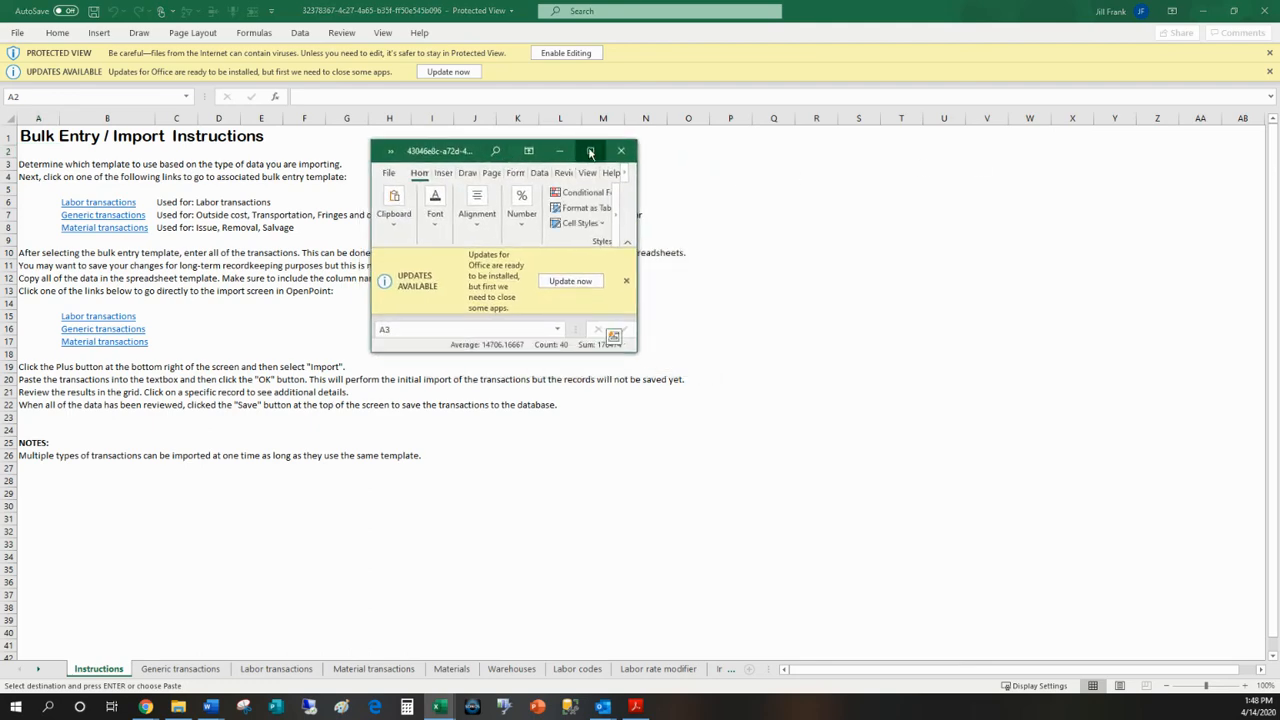
Step: Maximize the filled-in Labor Transaction Bulk Entry workbook and review the job numbers in rows 4 to 7
{"action": "left_click", "coordinate": [590, 152]}
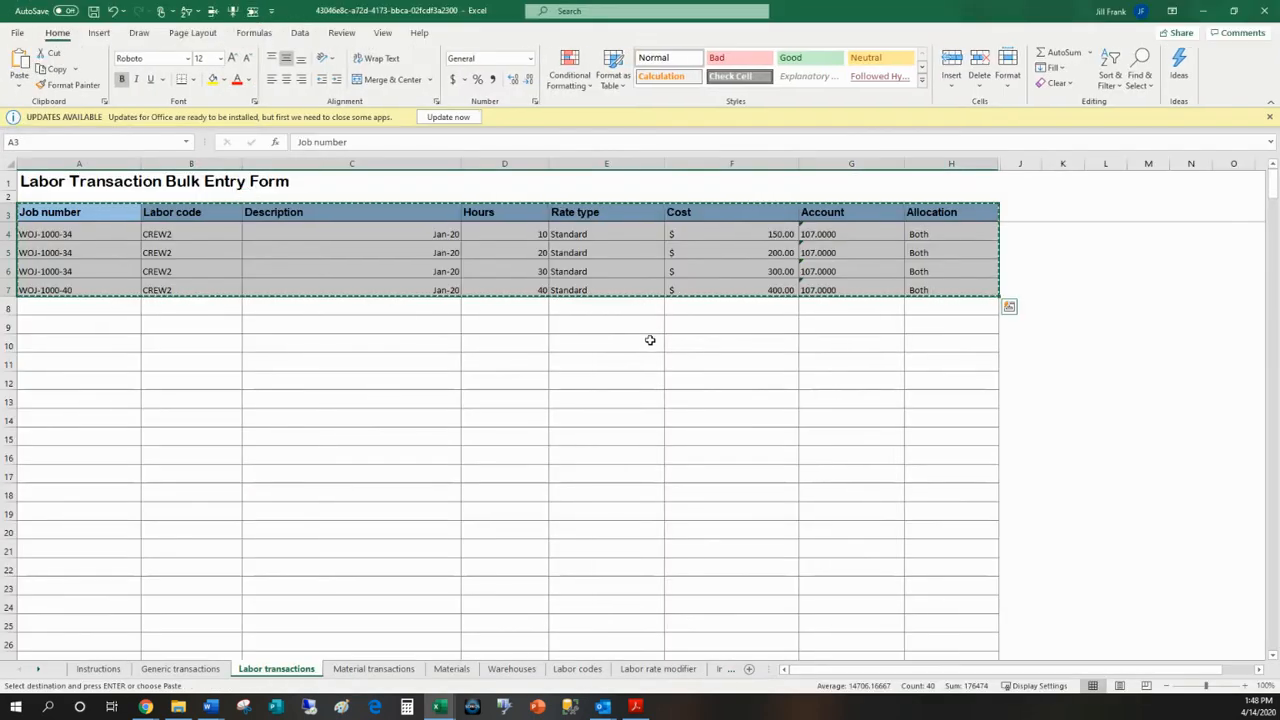
{"action": "left_click", "coordinate": [75, 236]}
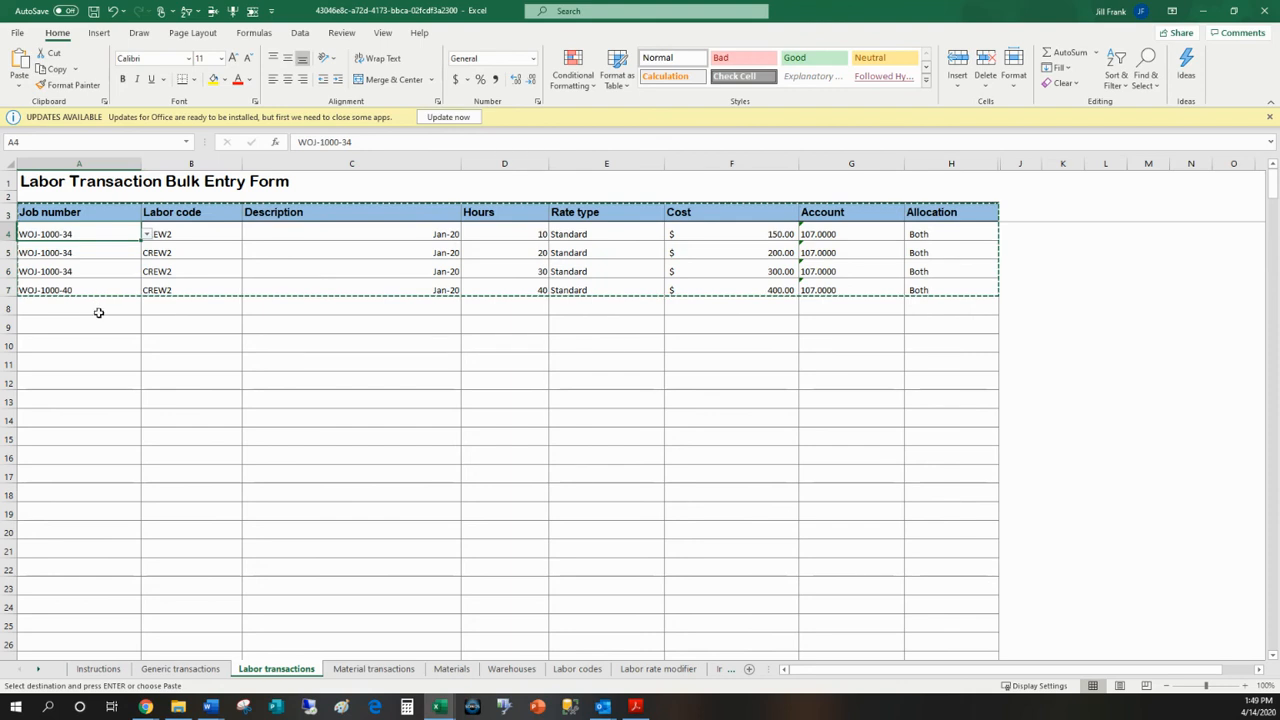
{"action": "left_click", "coordinate": [68, 254]}
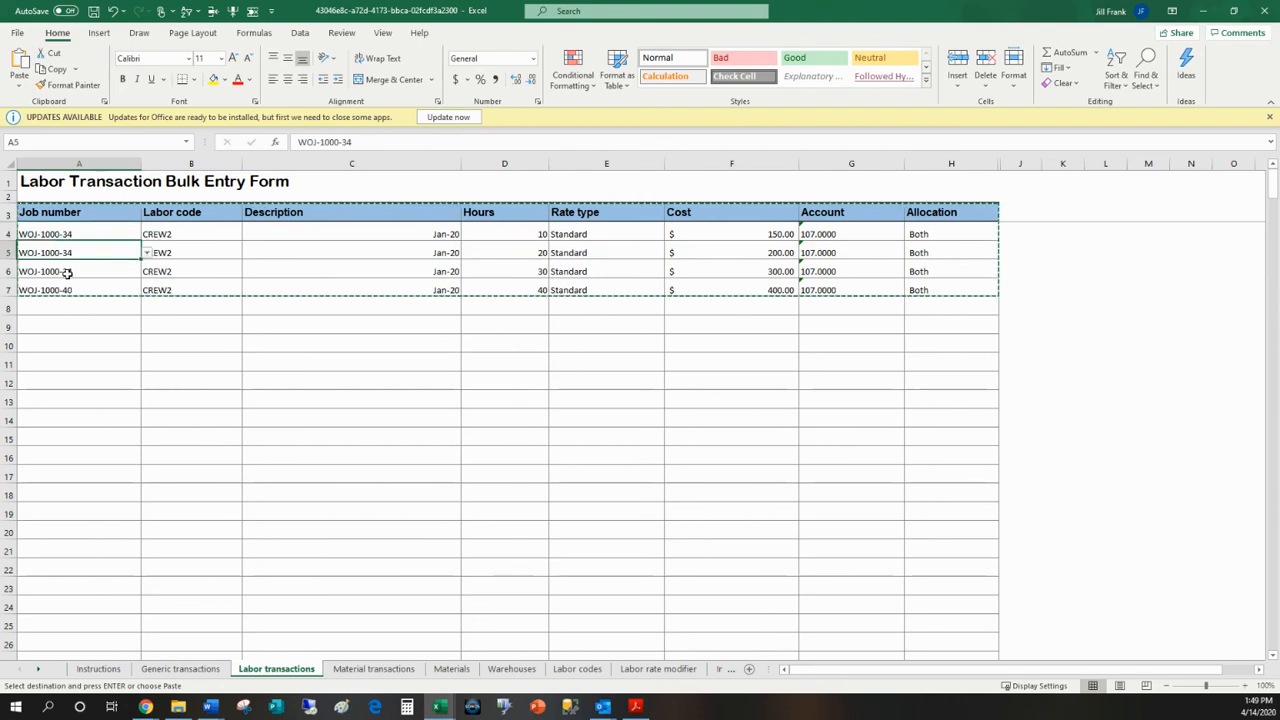
{"action": "left_click", "coordinate": [67, 271]}
{"action": "left_click", "coordinate": [92, 289]}
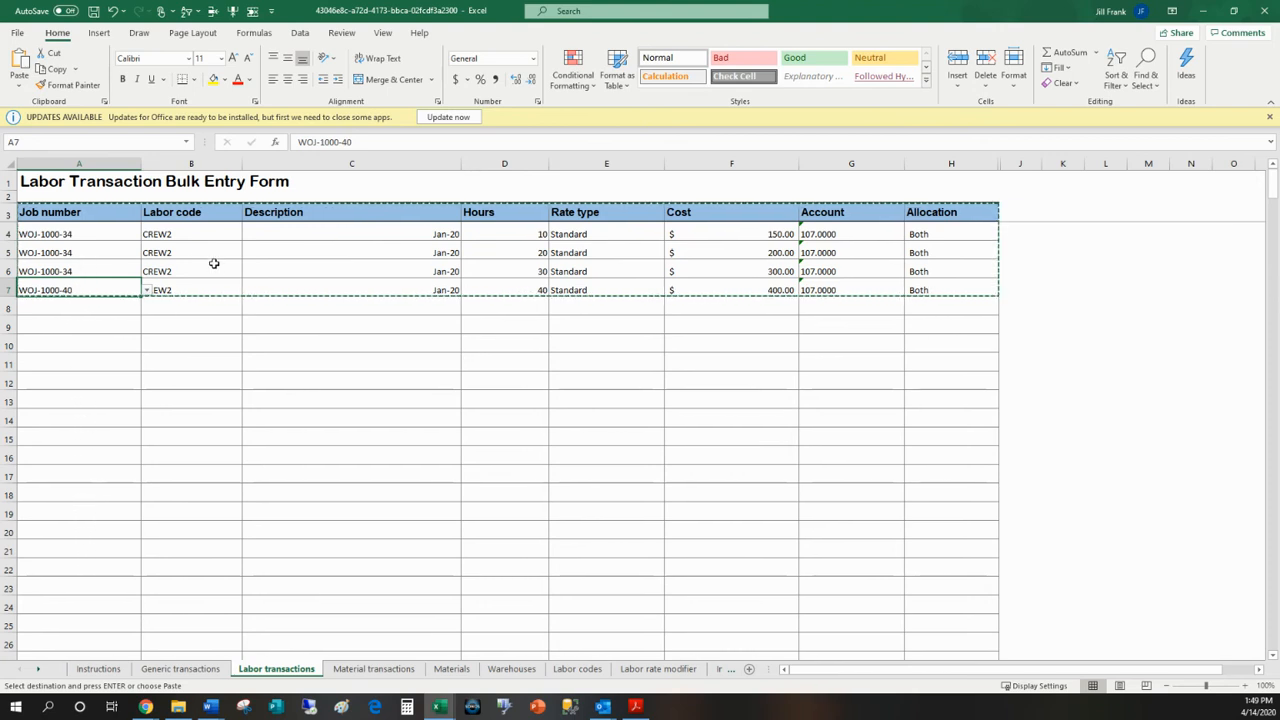
Step: Copy the labor code CREW2 from cell B7 into cells B8 to B20
{"action": "left_click", "coordinate": [171, 287]}
{"action": "key", "text": "ctrl+c"}
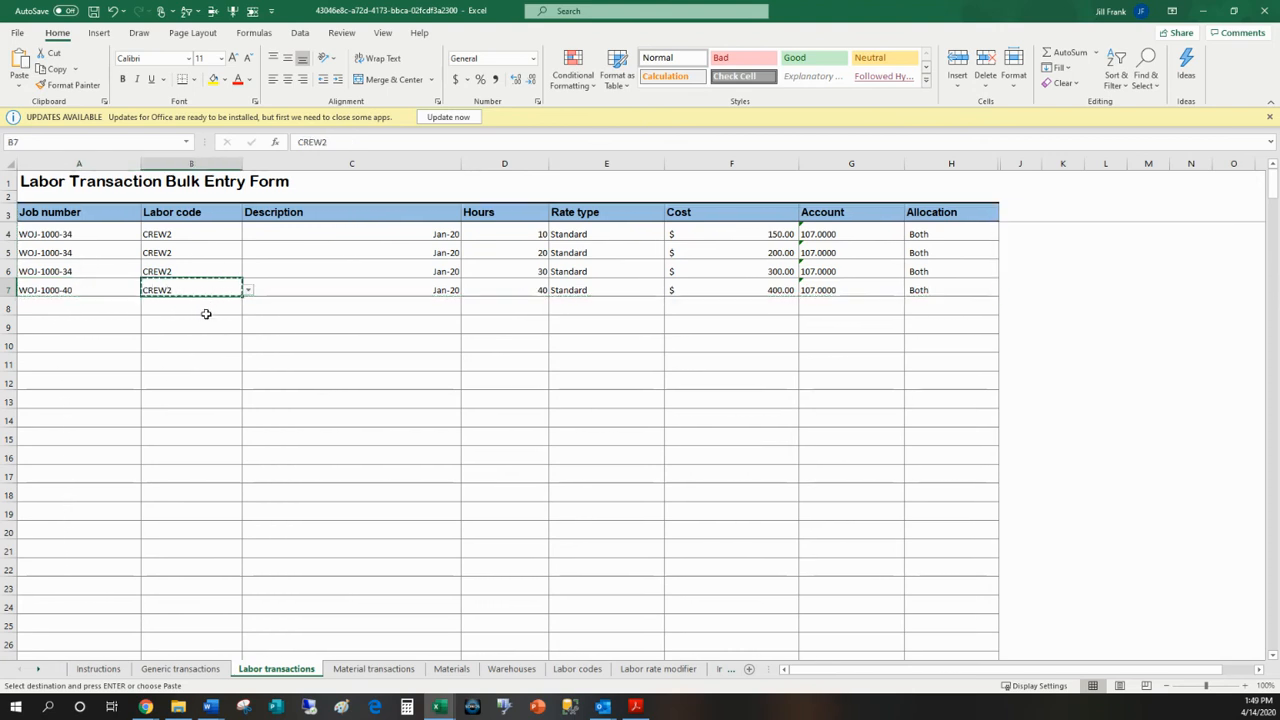
{"action": "left_click_drag", "start_coordinate": [189, 308], "coordinate": [191, 531]}
{"action": "key", "text": "ctrl+v"}
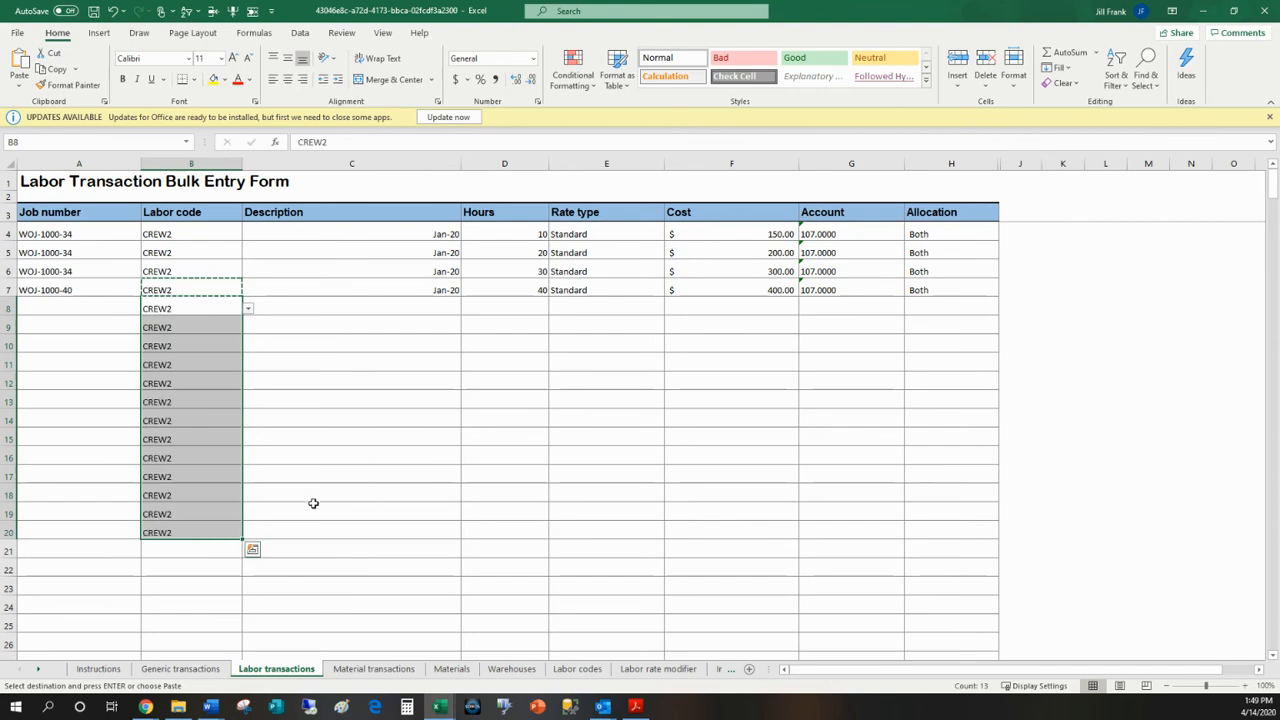
Step: Clear the labor codes from cells B8 to B20 and review the Hours and Cost entries of the filled rows
{"action": "key", "text": "Delete"}
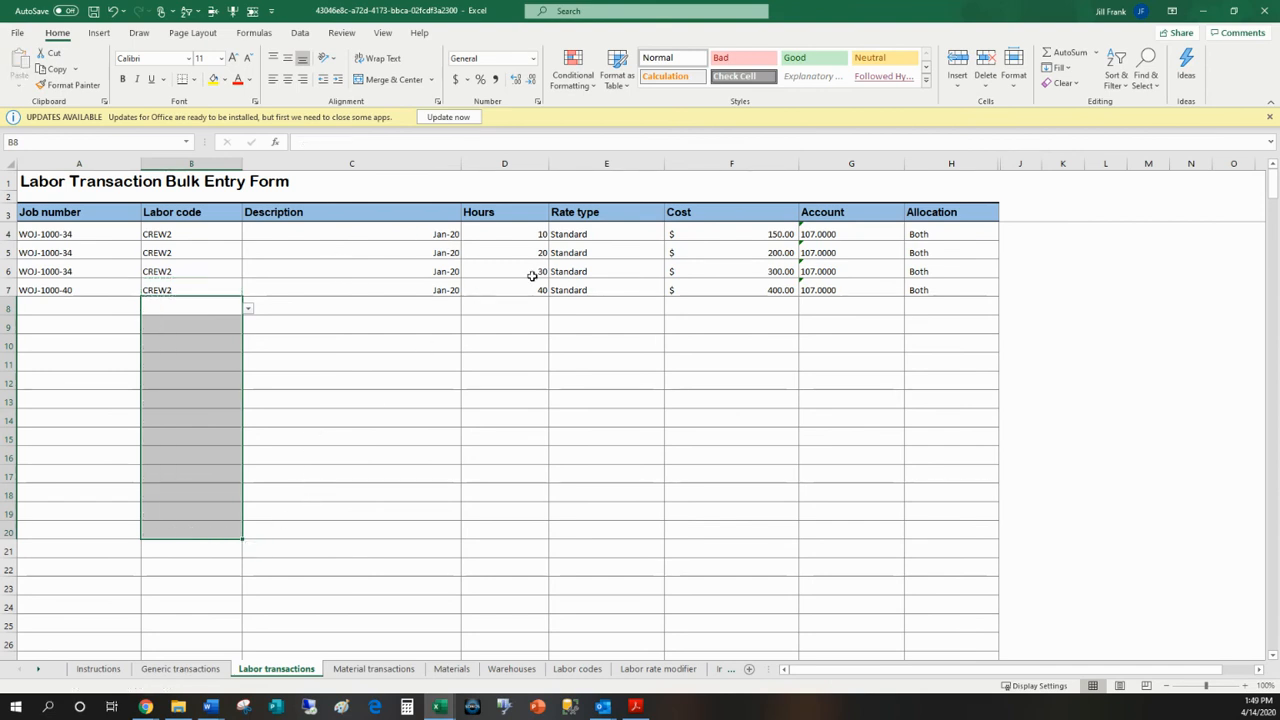
{"action": "left_click_drag", "start_coordinate": [497, 237], "coordinate": [496, 286]}
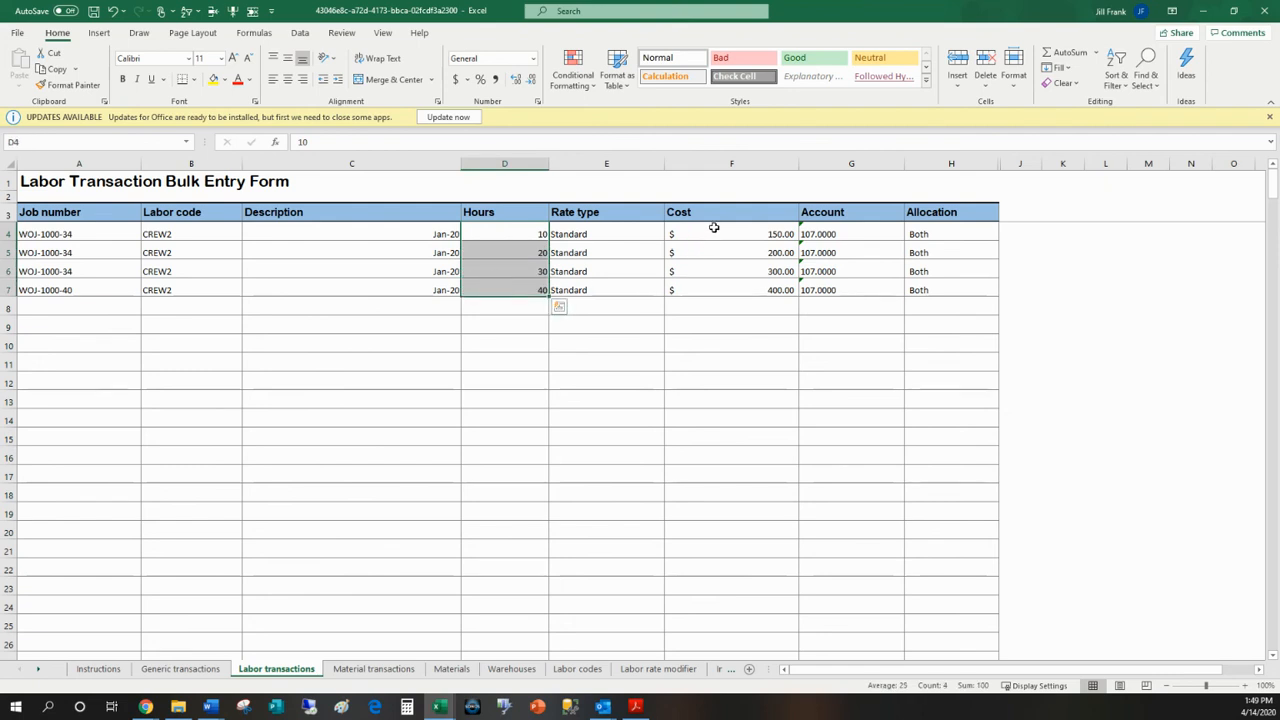
{"action": "left_click_drag", "start_coordinate": [712, 229], "coordinate": [727, 302]}
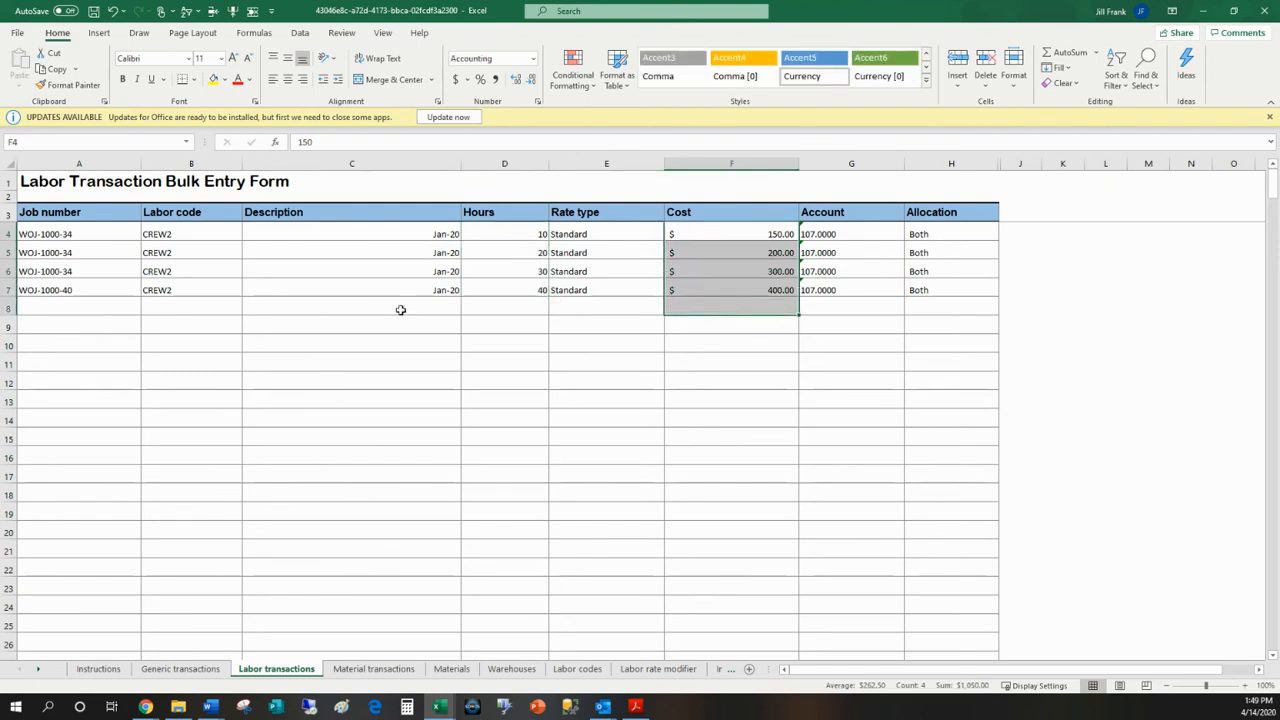
Step: Copy the header row and the four filled labor transaction rows, cells A3 to H7
{"action": "left_click_drag", "start_coordinate": [54, 214], "coordinate": [943, 289]}
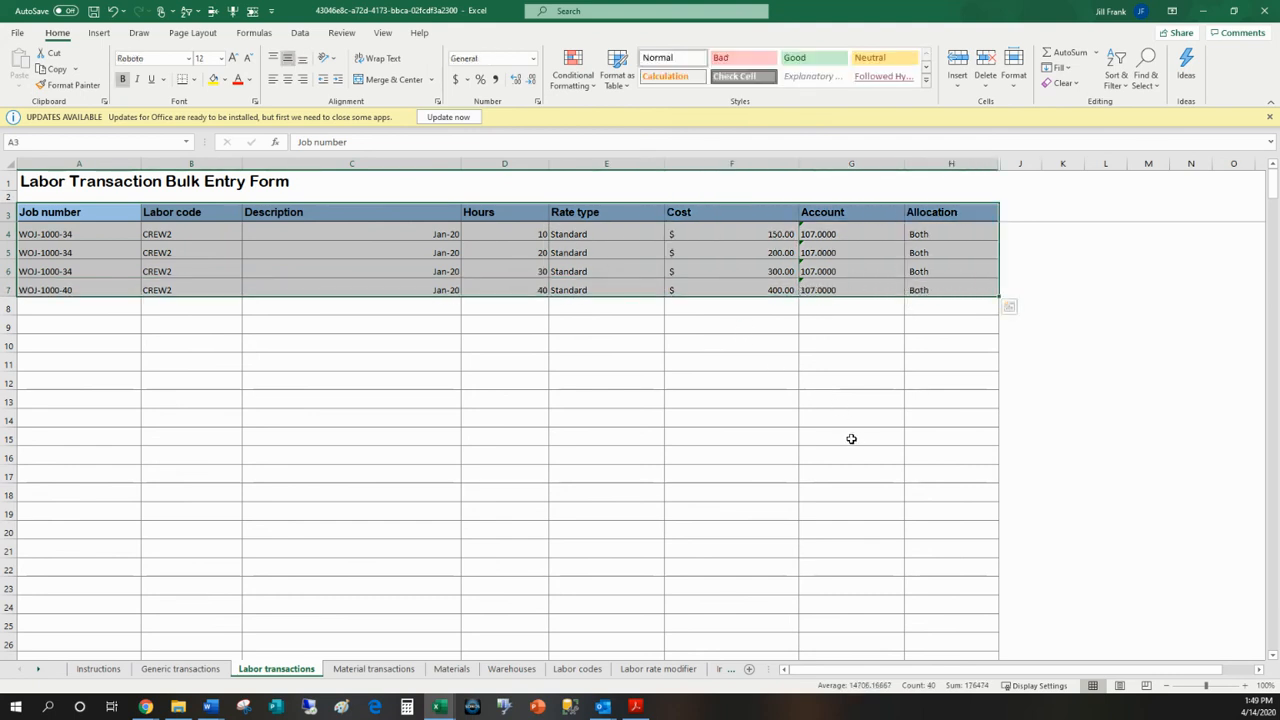
{"action": "right_click", "coordinate": [269, 267]}
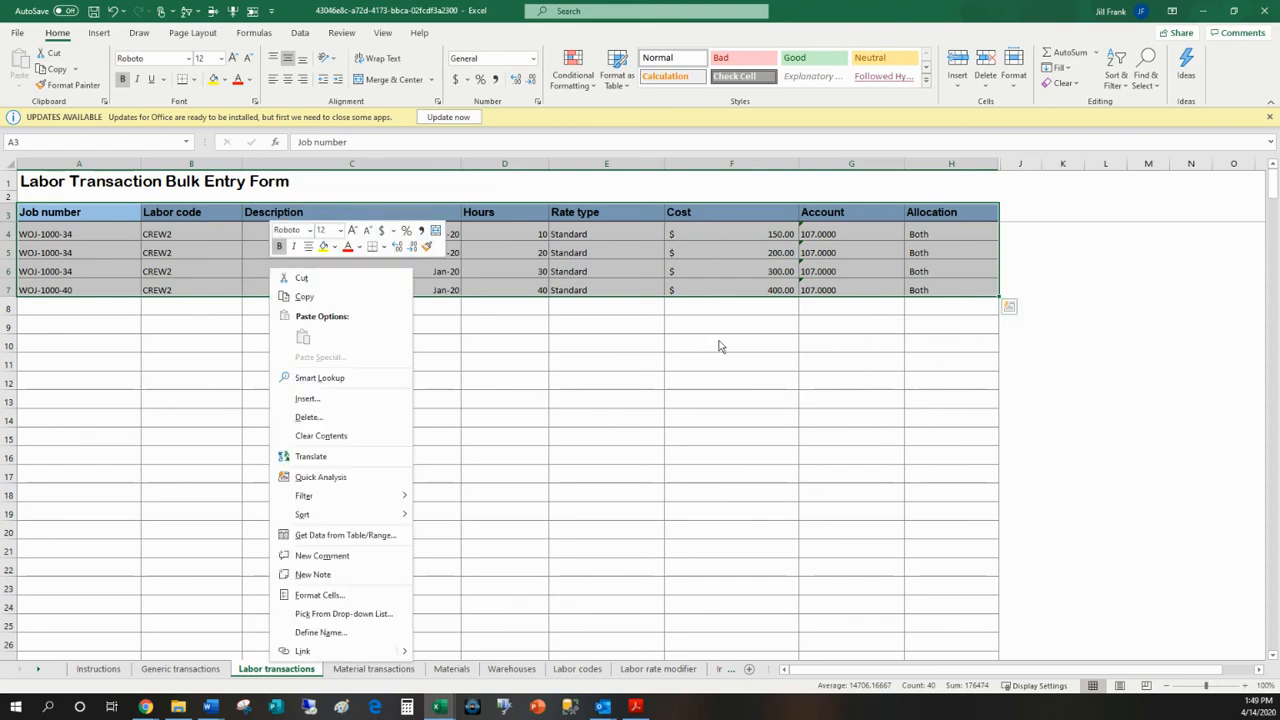
{"action": "left_click", "coordinate": [306, 297]}
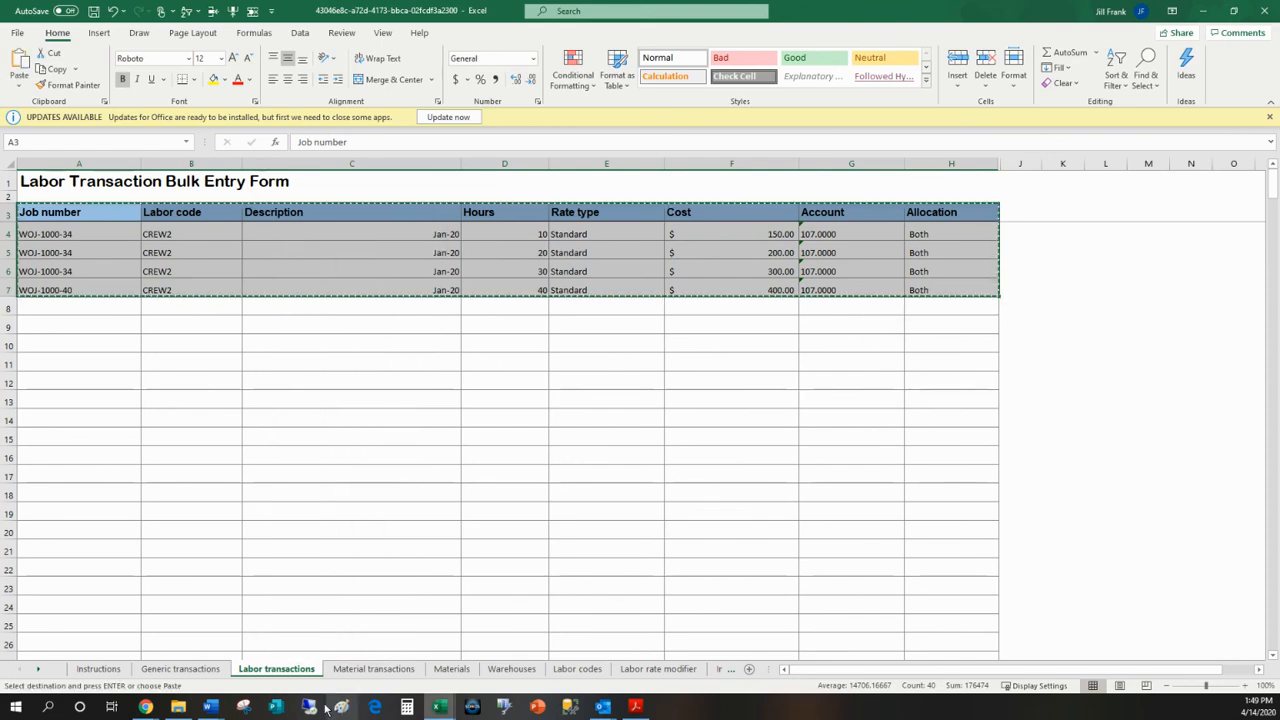
Step: Switch to OpenPoint in Chrome and open the bulk entry page for labor transactions from the jobs overview
{"action": "left_click", "coordinate": [148, 706]}
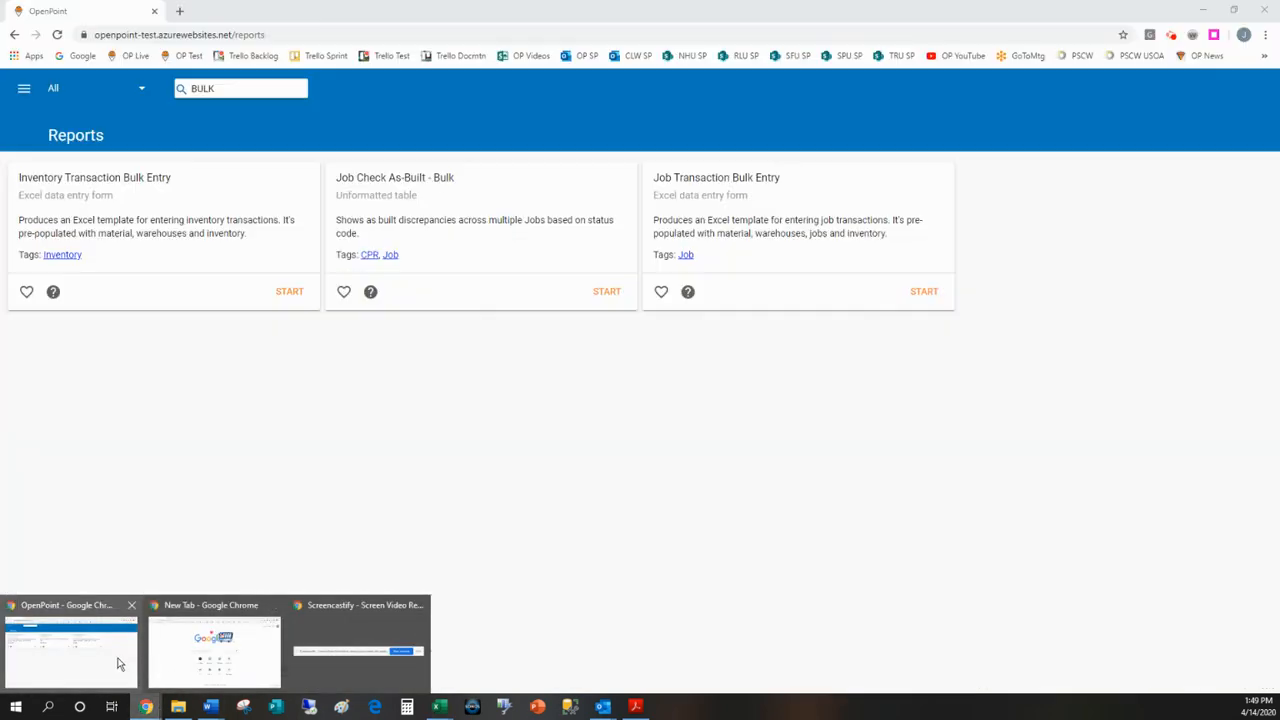
{"action": "left_click", "coordinate": [94, 651]}
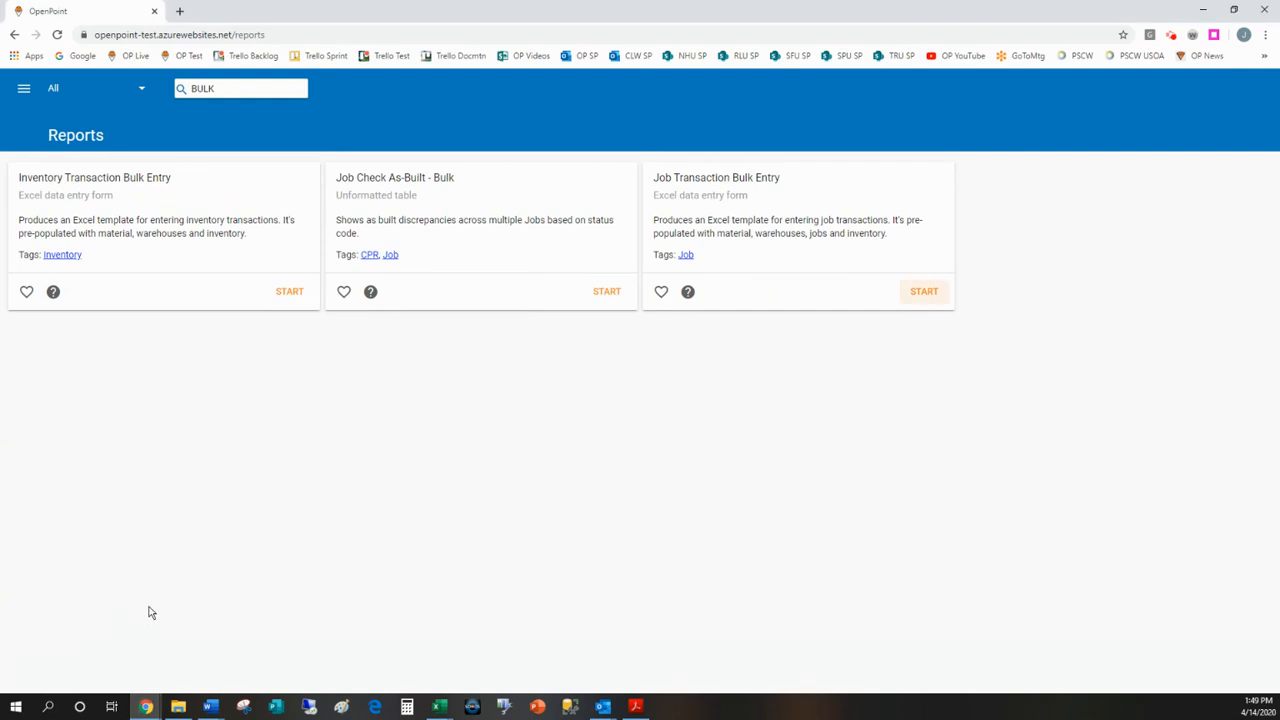
{"action": "left_click", "coordinate": [23, 88]}
{"action": "left_click", "coordinate": [60, 182]}
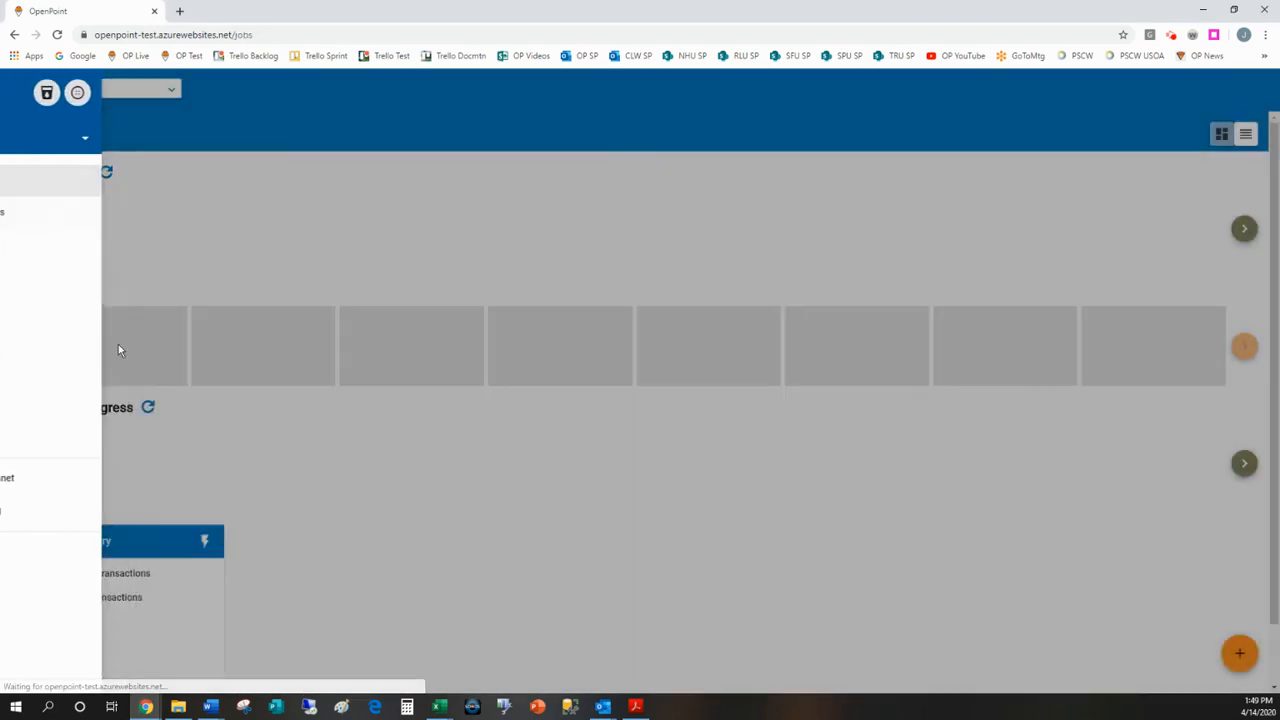
{"action": "left_click", "coordinate": [99, 600]}
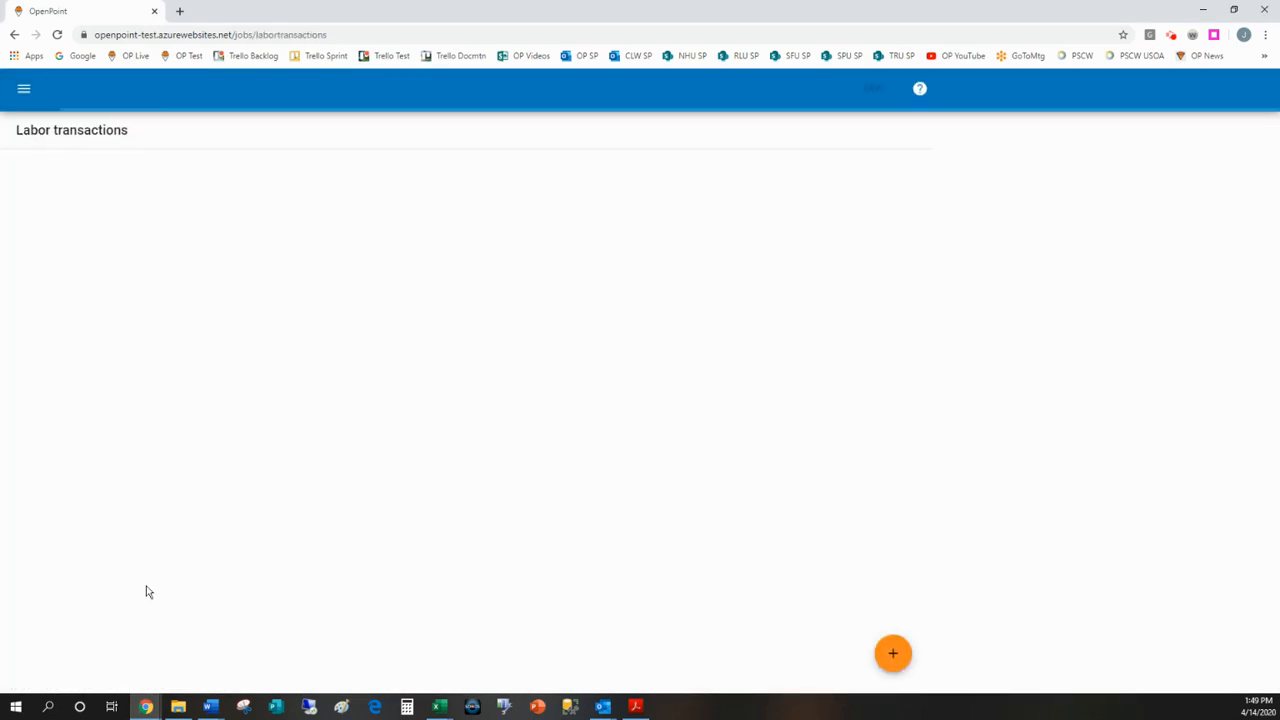
Step: Import the copied Excel header and rows into the labor transactions grid and dismiss the import message
{"action": "left_click", "coordinate": [893, 653]}
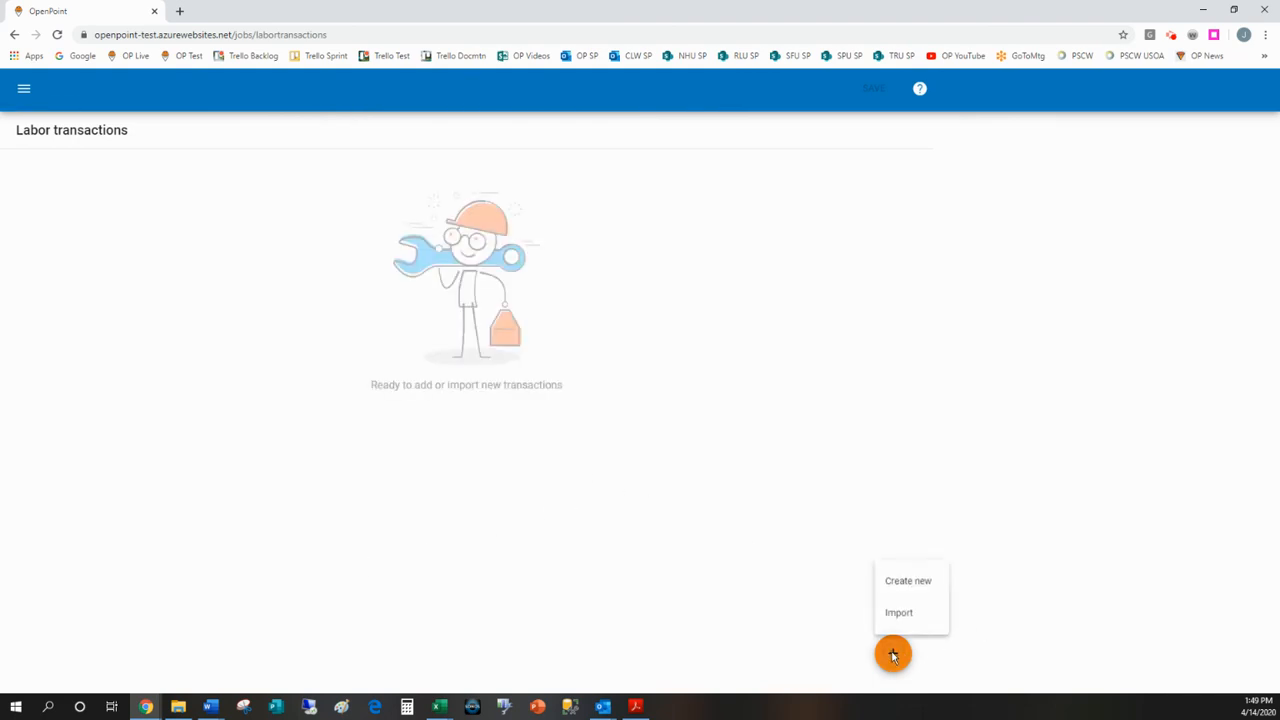
{"action": "left_click", "coordinate": [908, 627]}
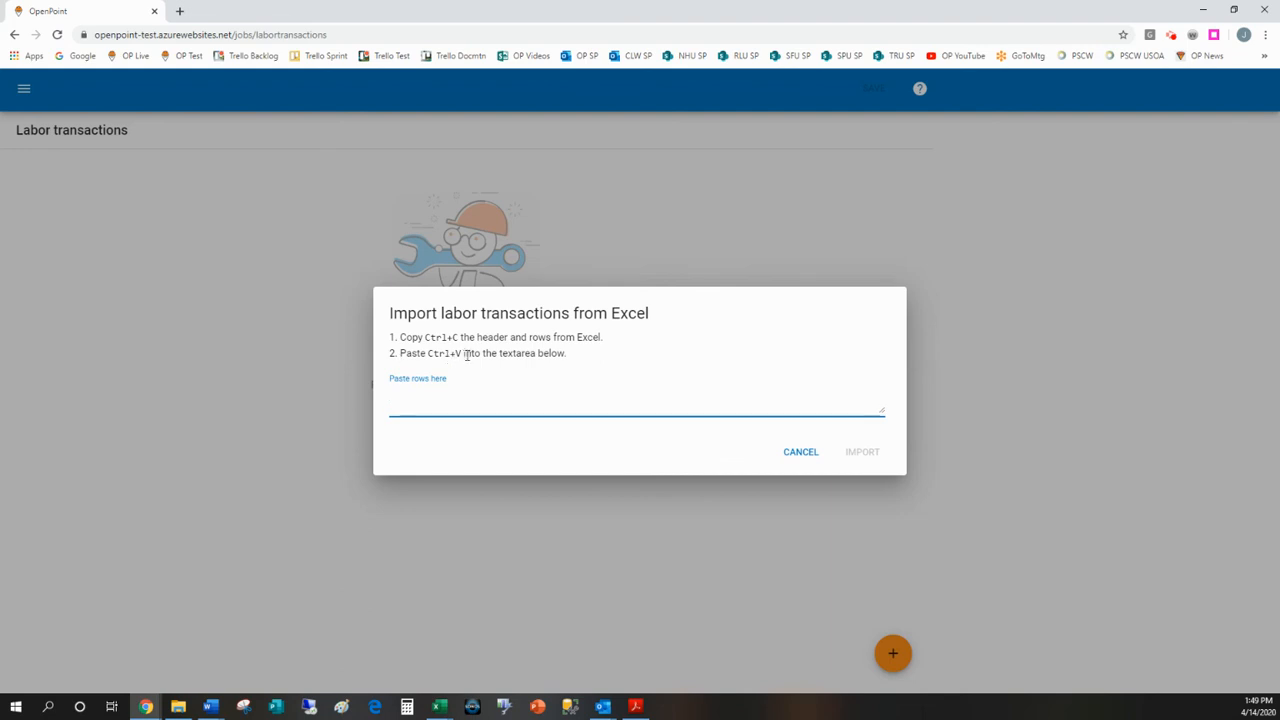
{"action": "key", "text": "ctrl+v"}
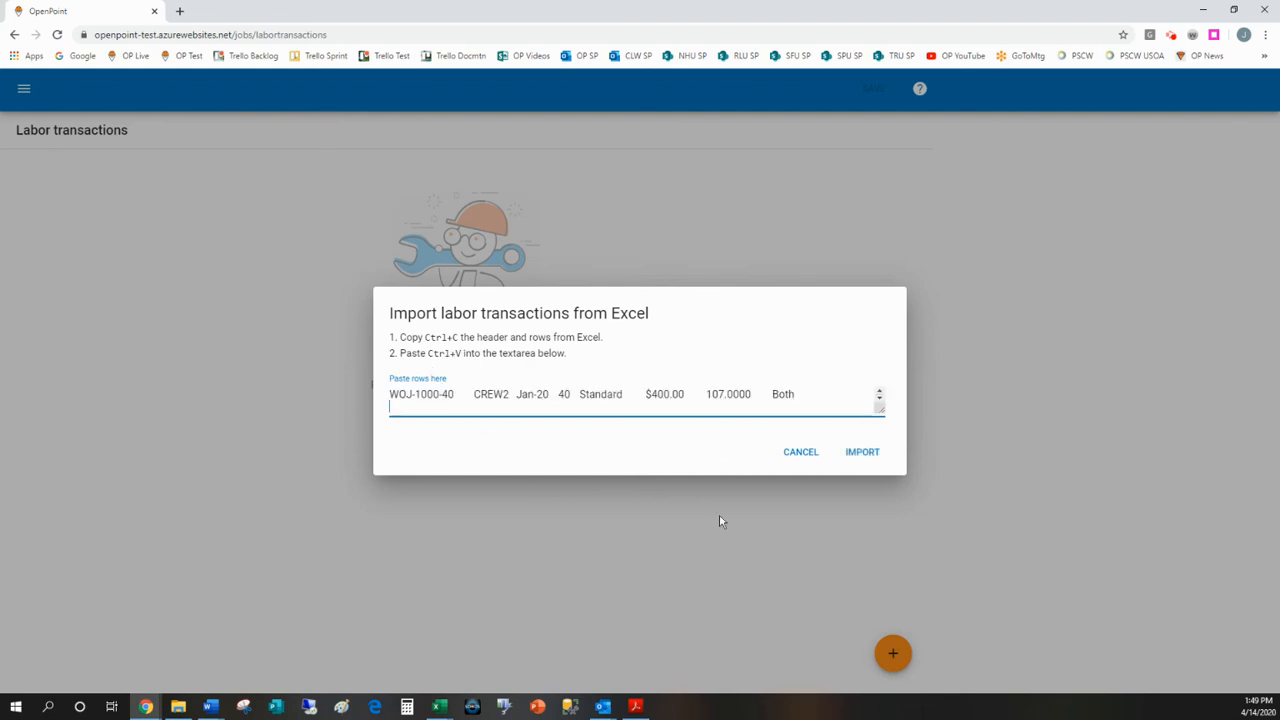
{"action": "left_click", "coordinate": [863, 453]}
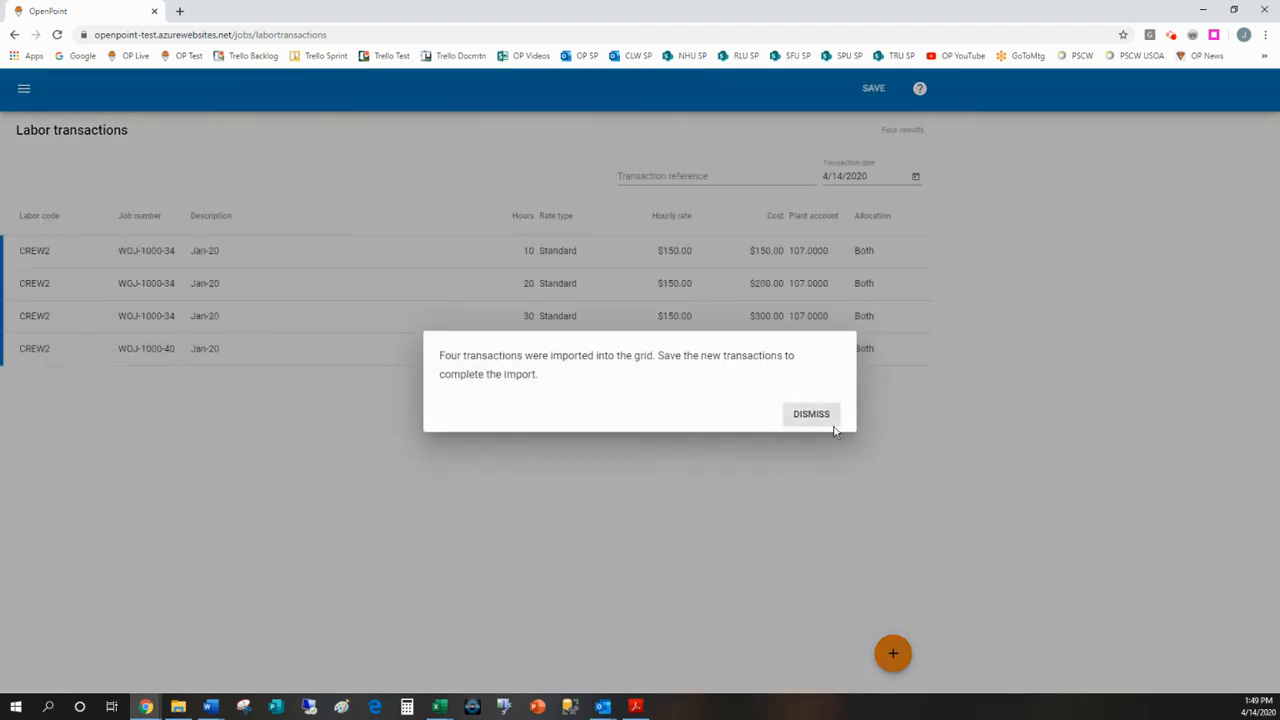
{"action": "left_click", "coordinate": [813, 415]}
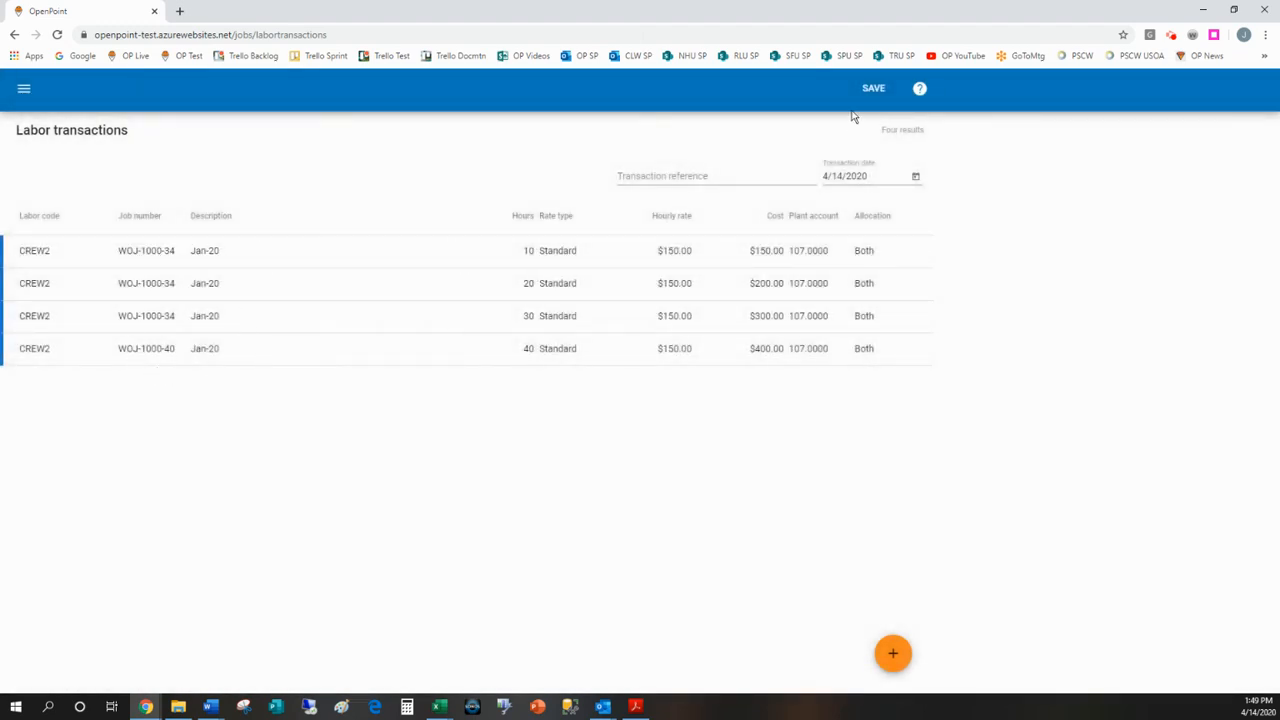
Step: Check the transaction reference and transaction date fields, and save the imported labor transactions
{"action": "left_click", "coordinate": [643, 178]}
{"action": "left_click", "coordinate": [839, 175]}
{"action": "left_click", "coordinate": [873, 89]}
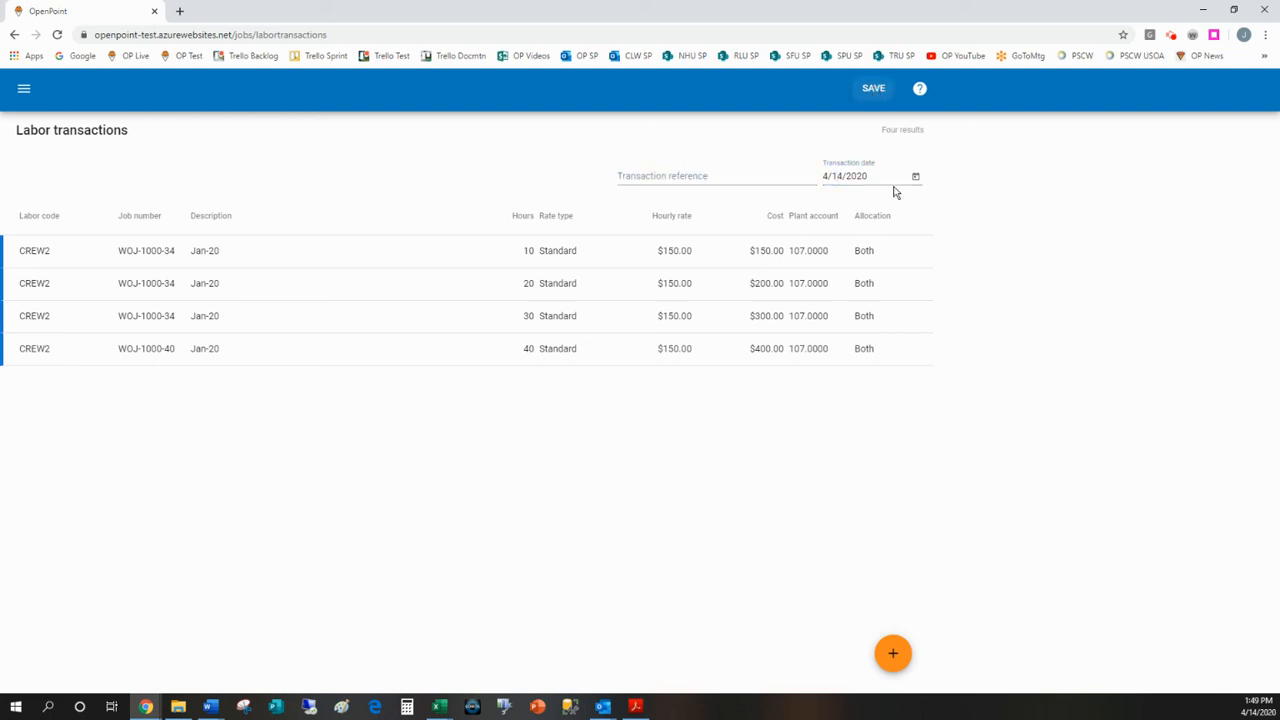